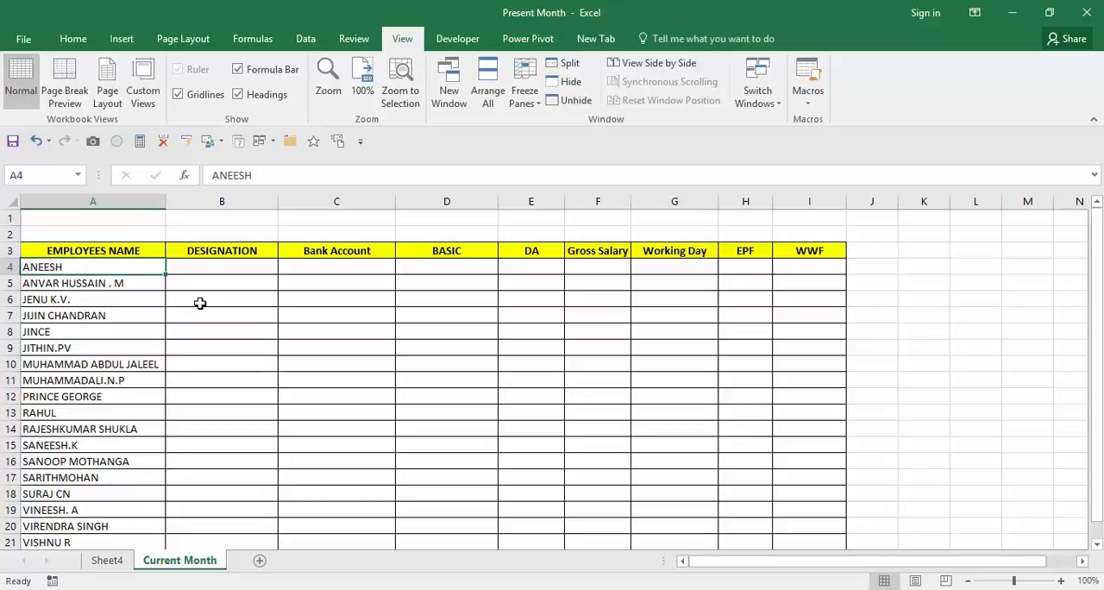
Examine the employee names and the column headers on the Current Month sheet.
{"action": "key", "text": "ctrl+Down"}
{"action": "key", "text": "Down"}
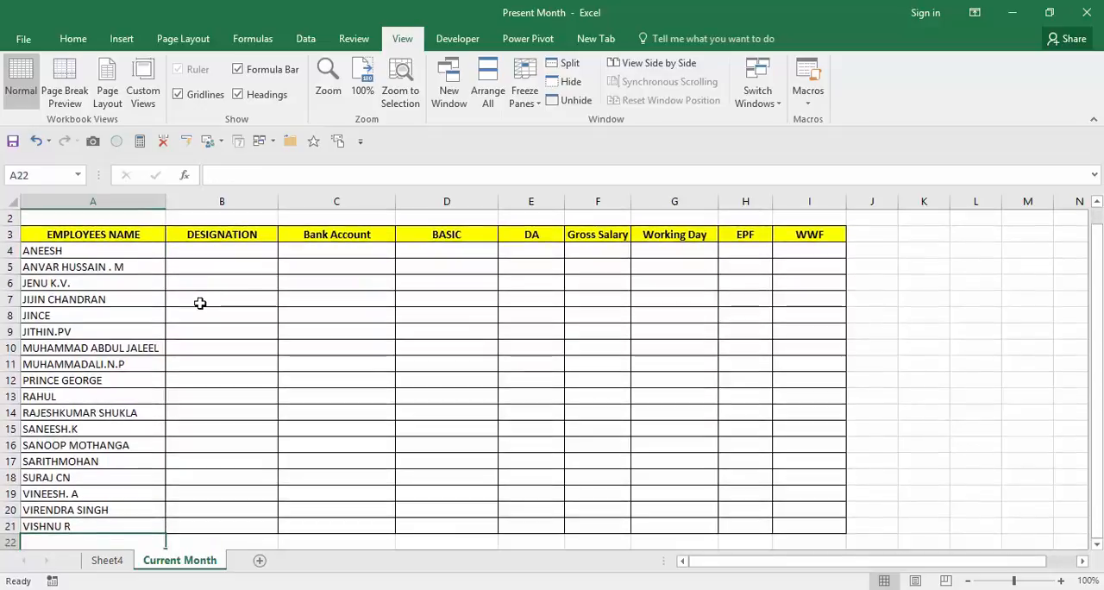
{"action": "key", "text": "Up"}
{"action": "key", "text": "Up"}
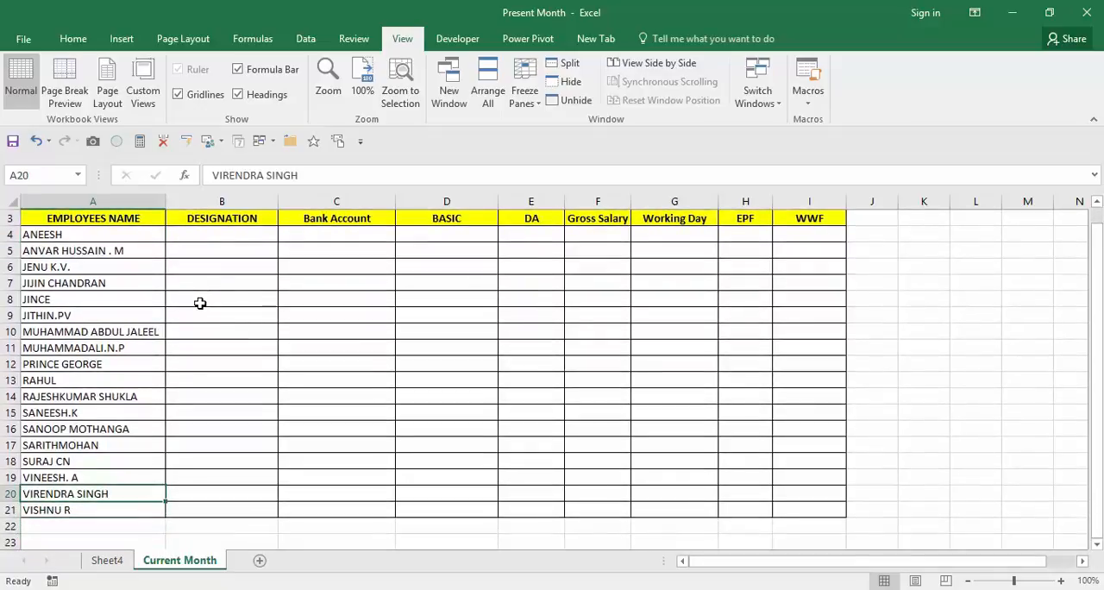
{"action": "left_click", "coordinate": [247, 227]}
{"action": "key", "text": "Up"}
{"action": "key", "text": "Right"}
{"action": "key", "text": "Right"}
{"action": "key", "text": "Right"}
{"action": "key", "text": "Right"}
{"action": "key", "text": "Right"}
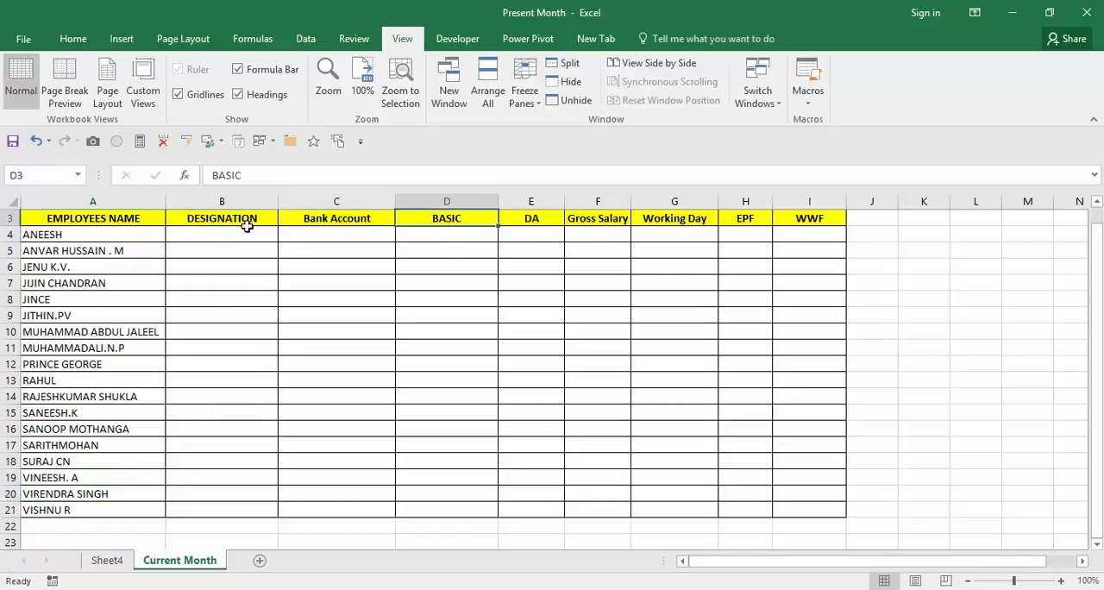
{"action": "key", "text": "Left"}
{"action": "key", "text": "Home"}
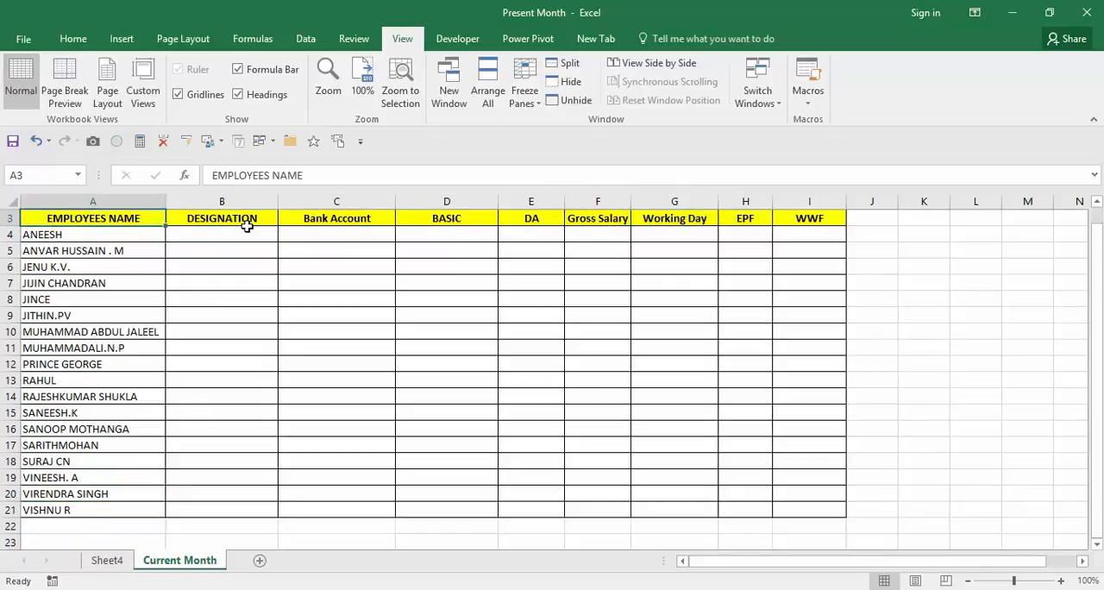
Switch to the Salary Register workbook and compare its employee name column with the one in the Present Month workbook.
{"action": "key", "text": "ctrl+Tab"}
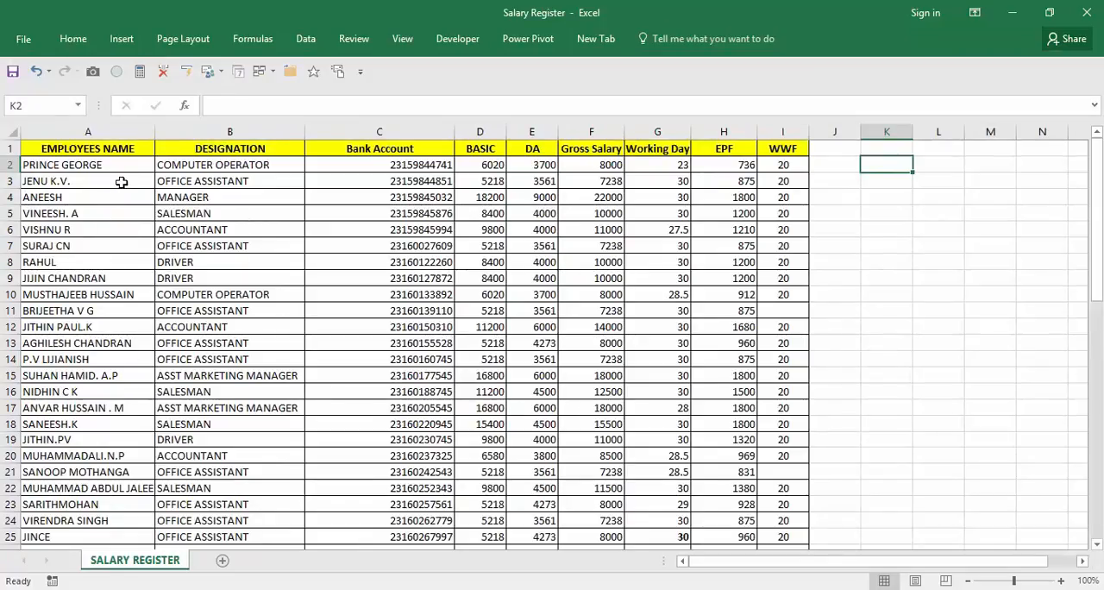
{"action": "key", "text": "Left"}
{"action": "key", "text": "Left"}
{"action": "key", "text": "Left"}
{"action": "key", "text": "Left"}
{"action": "key", "text": "Home"}
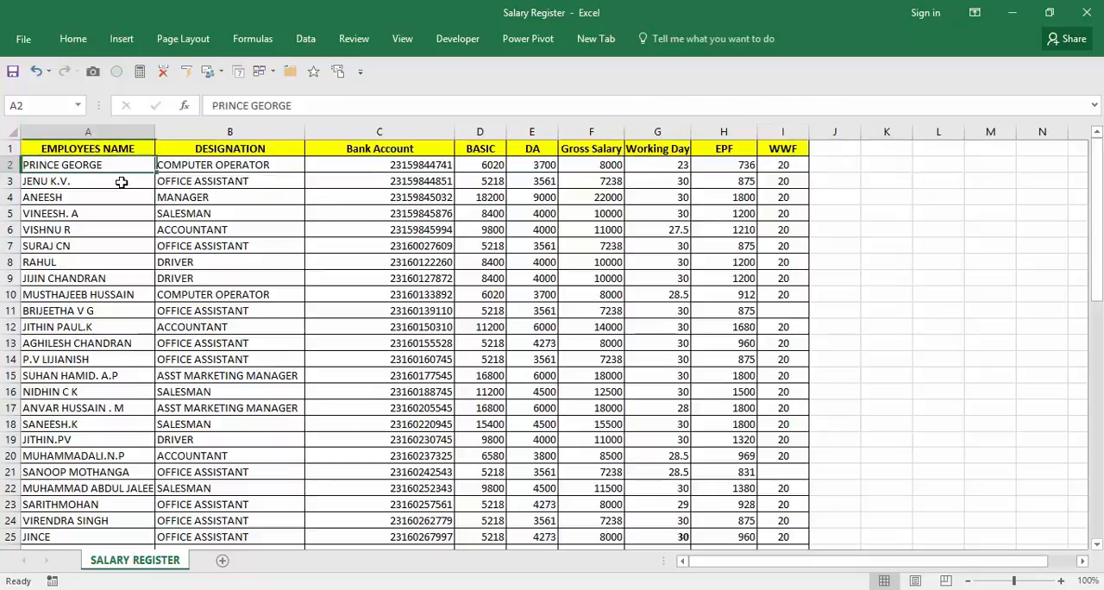
{"action": "key", "text": "Up"}
{"action": "key", "text": "alt+Tab"}
{"action": "key", "text": "Down"}
{"action": "key", "text": "Down"}
{"action": "key", "text": "Down"}
{"action": "key", "text": "Down"}
{"action": "key", "text": "Down"}
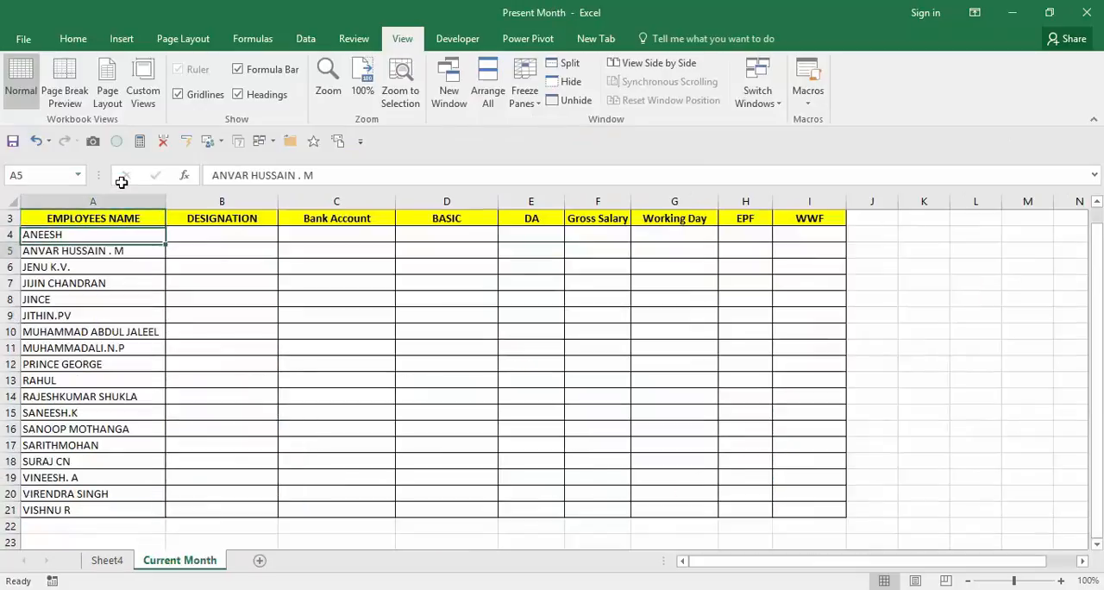
Review the salary details across an employee row in the Salary Register workbook and the matching blank Designation column in Present Month.
{"action": "key", "text": "alt+Tab"}
{"action": "key", "text": "Down"}
{"action": "key", "text": "Down"}
{"action": "key", "text": "Down"}
{"action": "key", "text": "Down"}
{"action": "key", "text": "Down"}
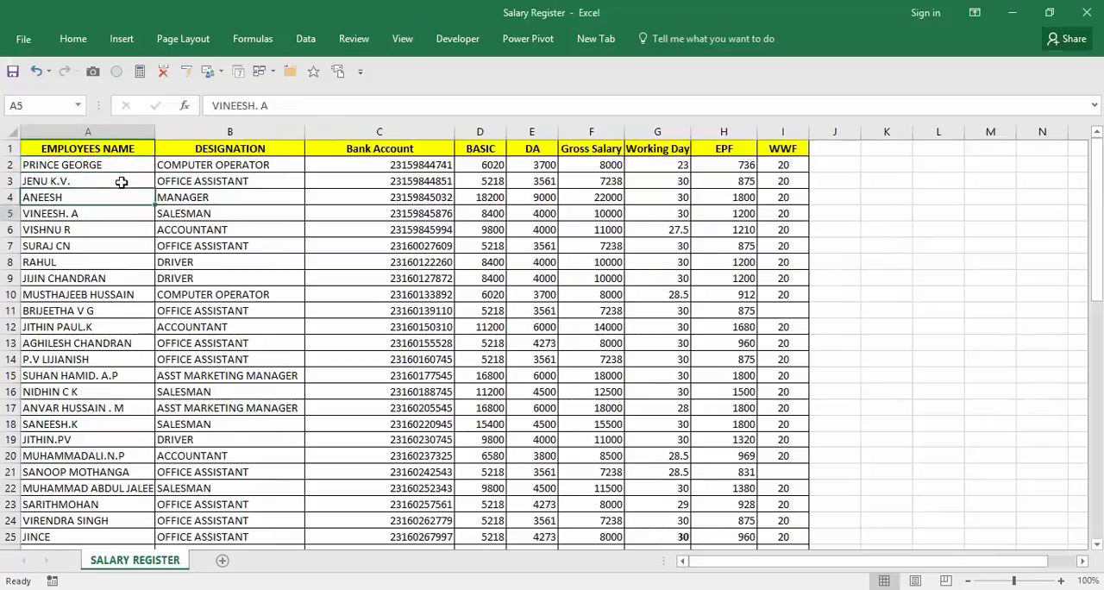
{"action": "key", "text": "Down"}
{"action": "key", "text": "Right"}
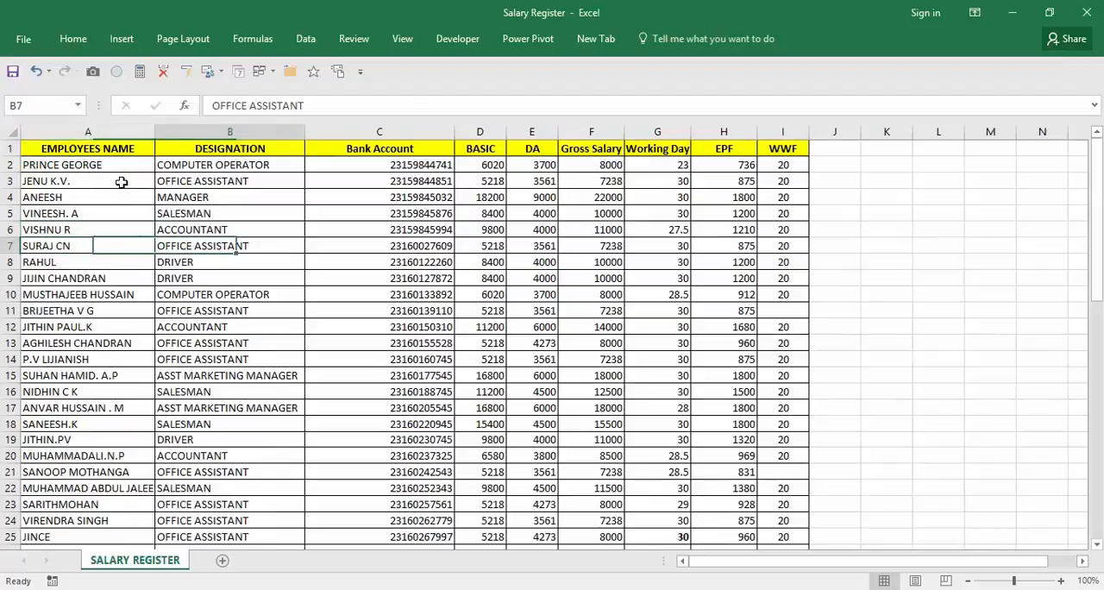
{"action": "key", "text": "Right"}
{"action": "key", "text": "Right"}
{"action": "key", "text": "Right"}
{"action": "key", "text": "Right"}
{"action": "key", "text": "Right"}
{"action": "key", "text": "Right"}
{"action": "key", "text": "Right"}
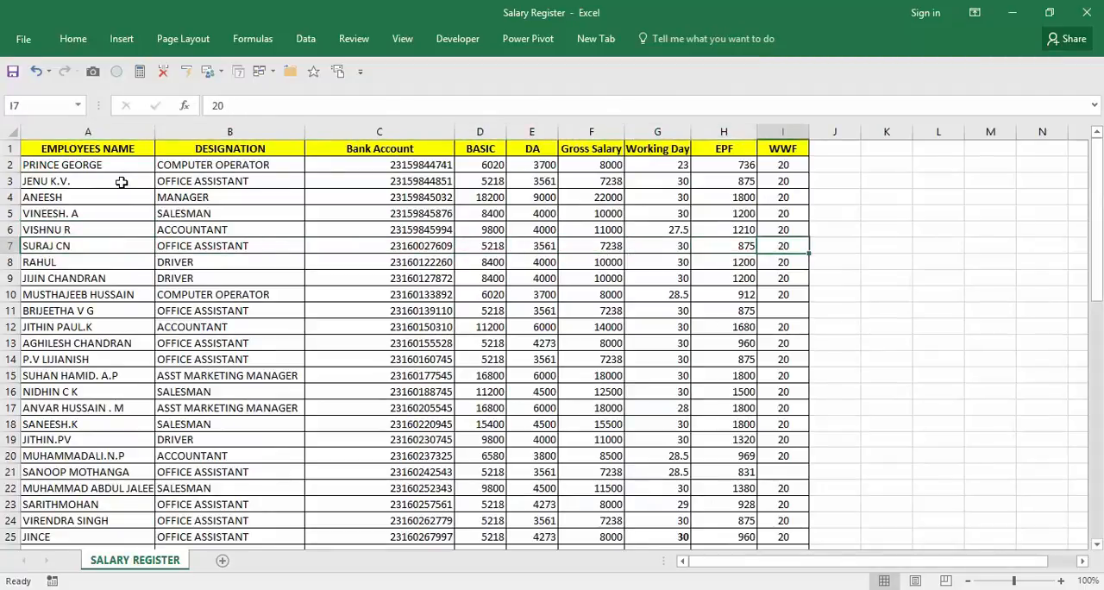
{"action": "key", "text": "alt+Tab"}
{"action": "key", "text": "Right"}
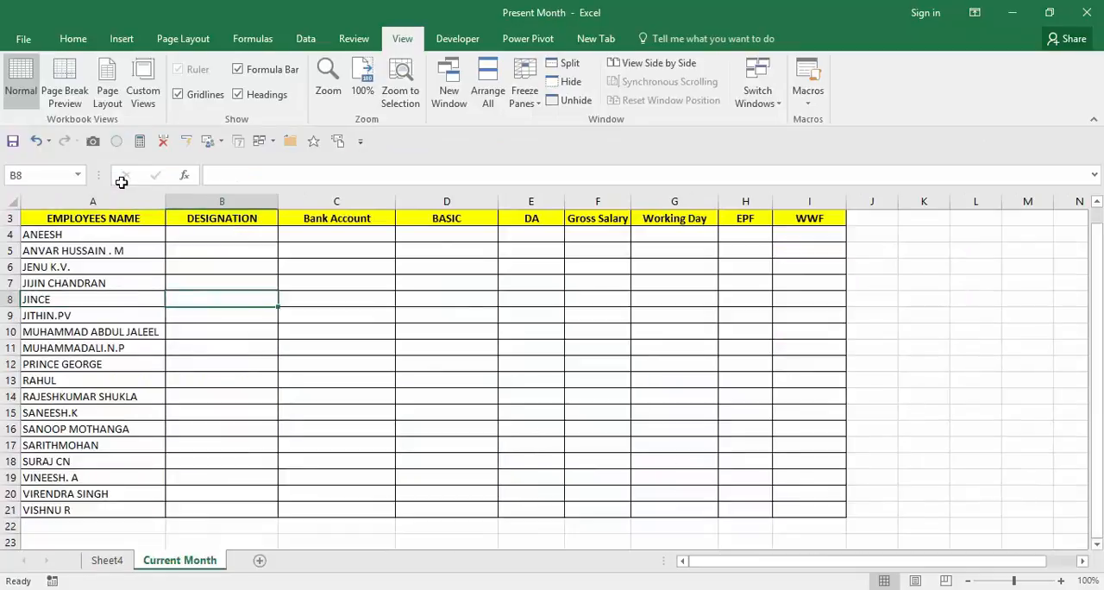
{"action": "key", "text": "Up"}
{"action": "key", "text": "Up"}
{"action": "key", "text": "Up"}
{"action": "key", "text": "Up"}
{"action": "key", "text": "Down"}
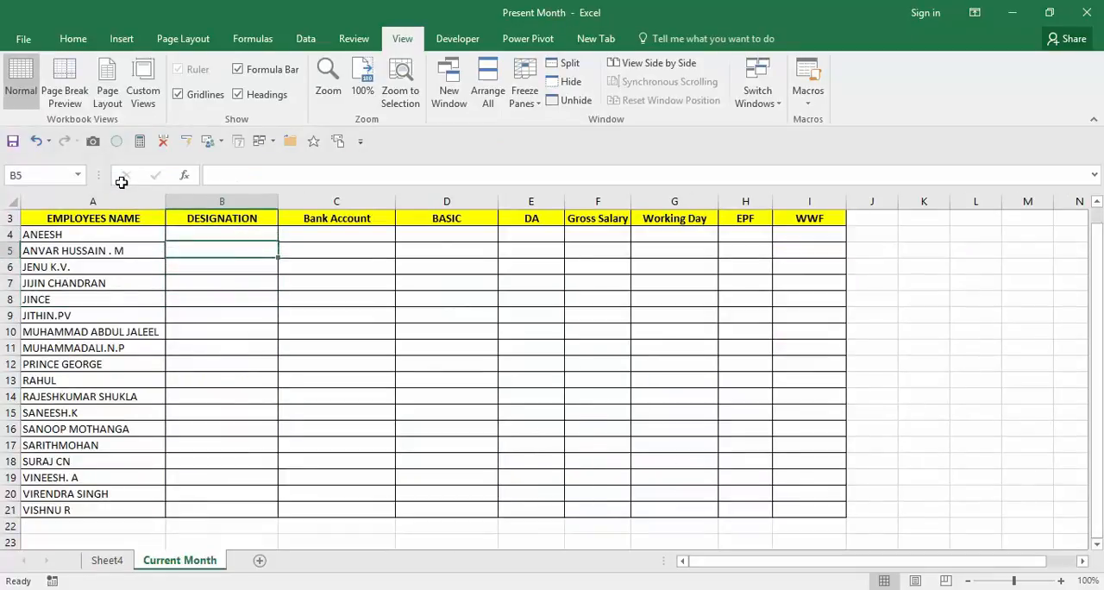
Copy the SALARY REGISTER sheet into Present Month.xlsx before Sheet4, and move the Current Month sheet to first place.
{"action": "key", "text": "alt+Tab"}
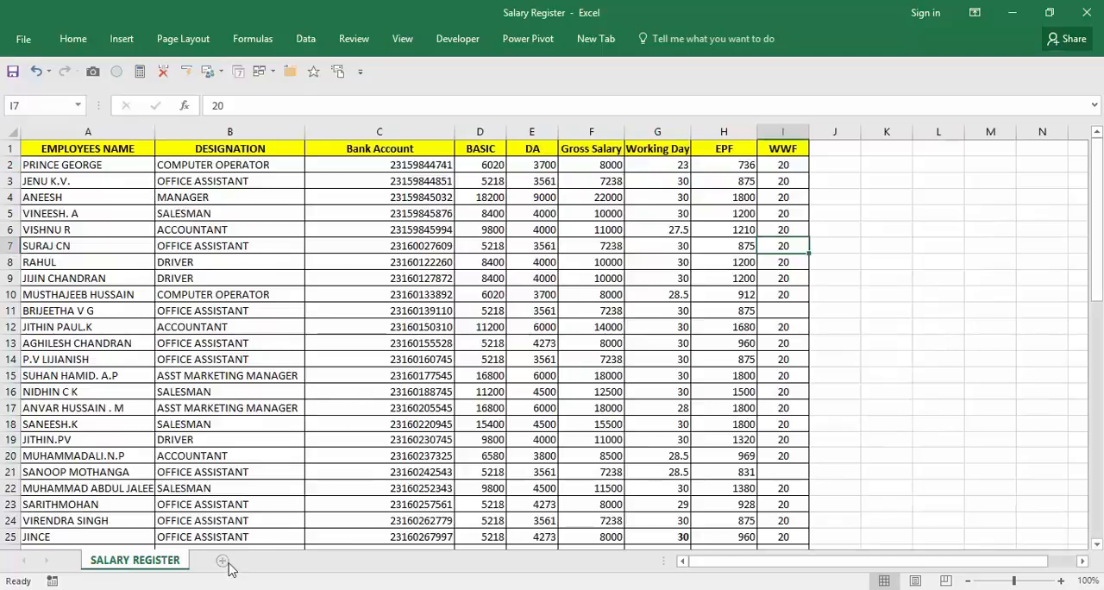
{"action": "right_click", "coordinate": [180, 560]}
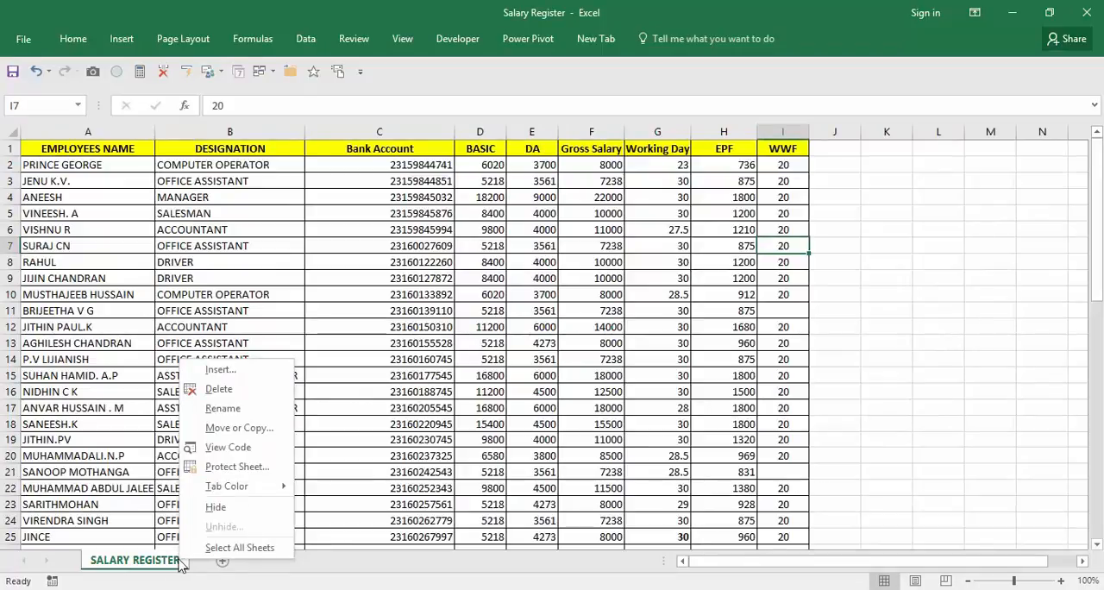
{"action": "left_click", "coordinate": [246, 429]}
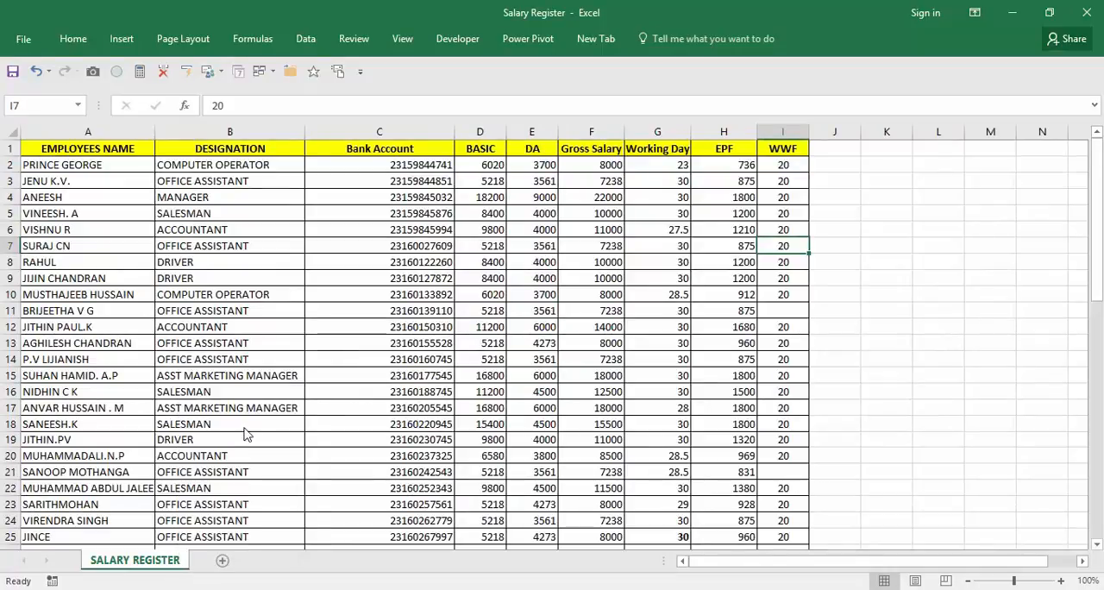
{"action": "left_click", "coordinate": [256, 369]}
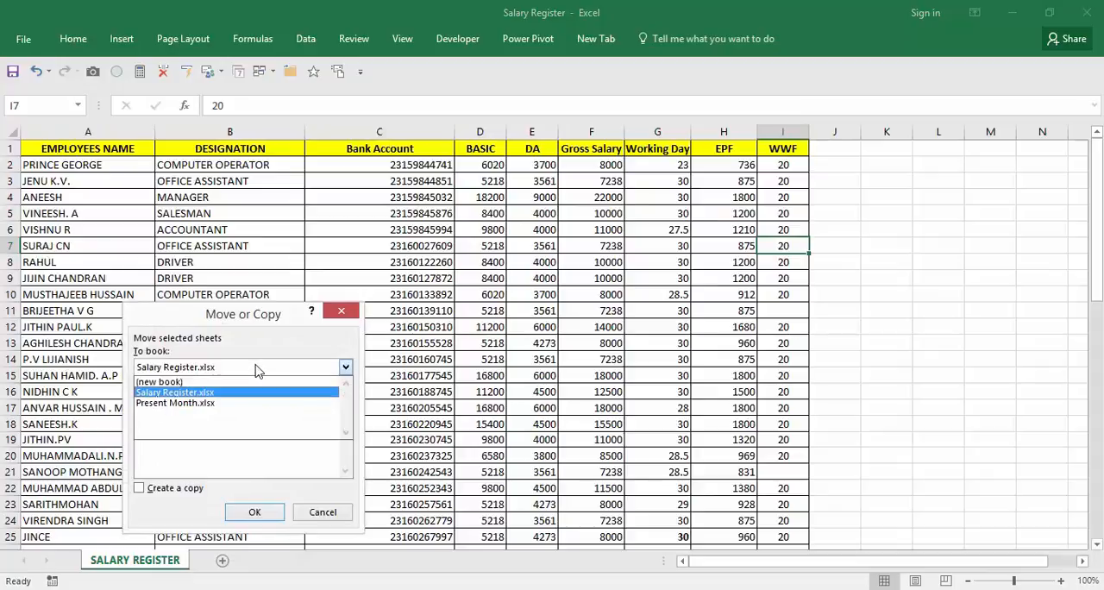
{"action": "left_click", "coordinate": [222, 404]}
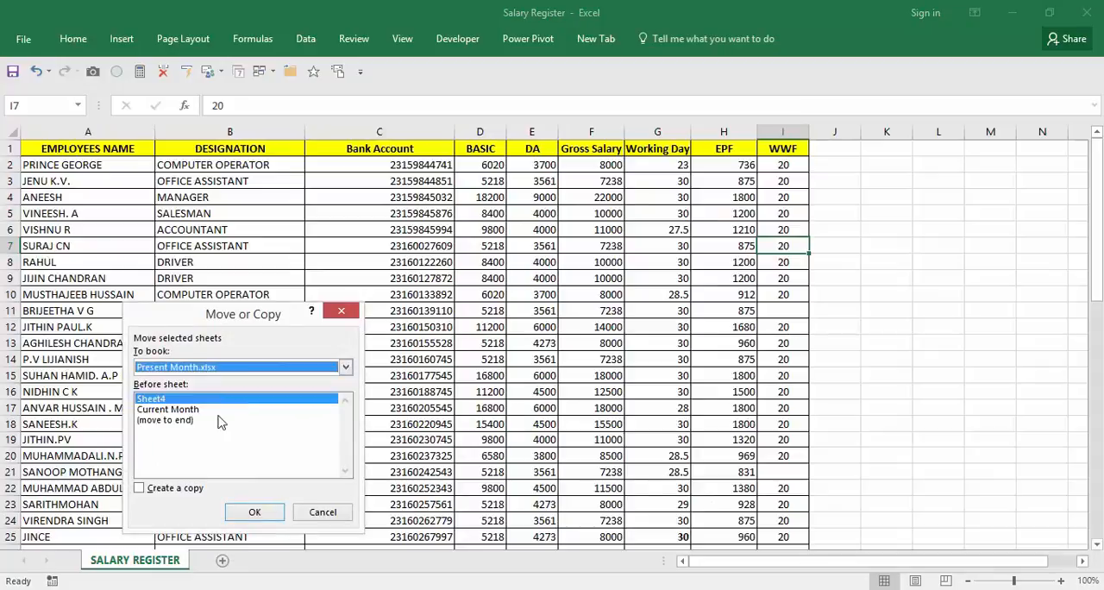
{"action": "left_click", "coordinate": [162, 496]}
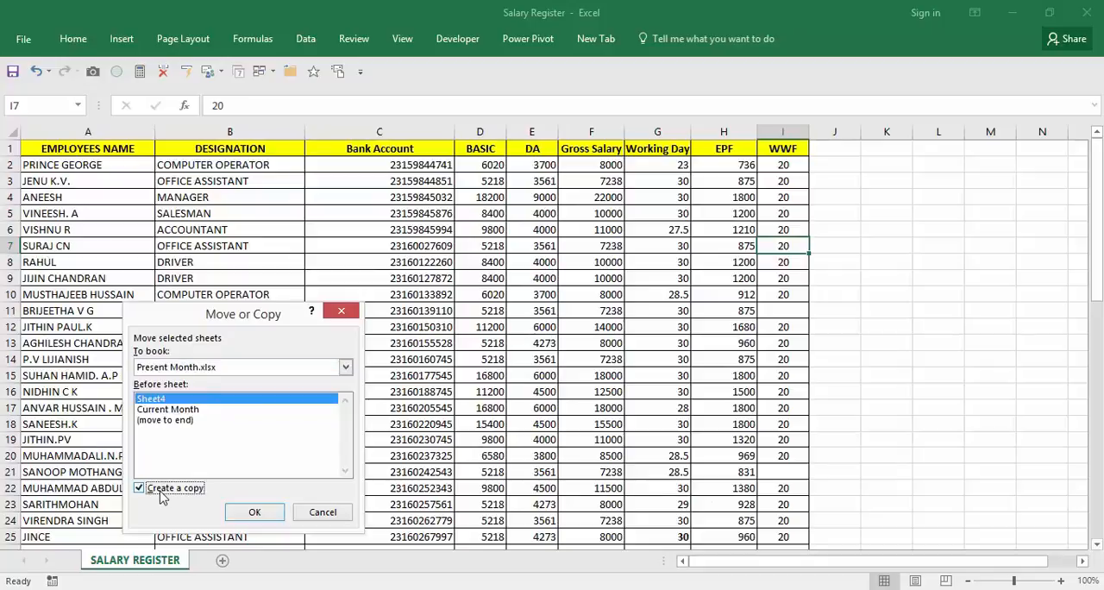
{"action": "left_click", "coordinate": [250, 511]}
{"action": "left_click", "coordinate": [246, 508]}
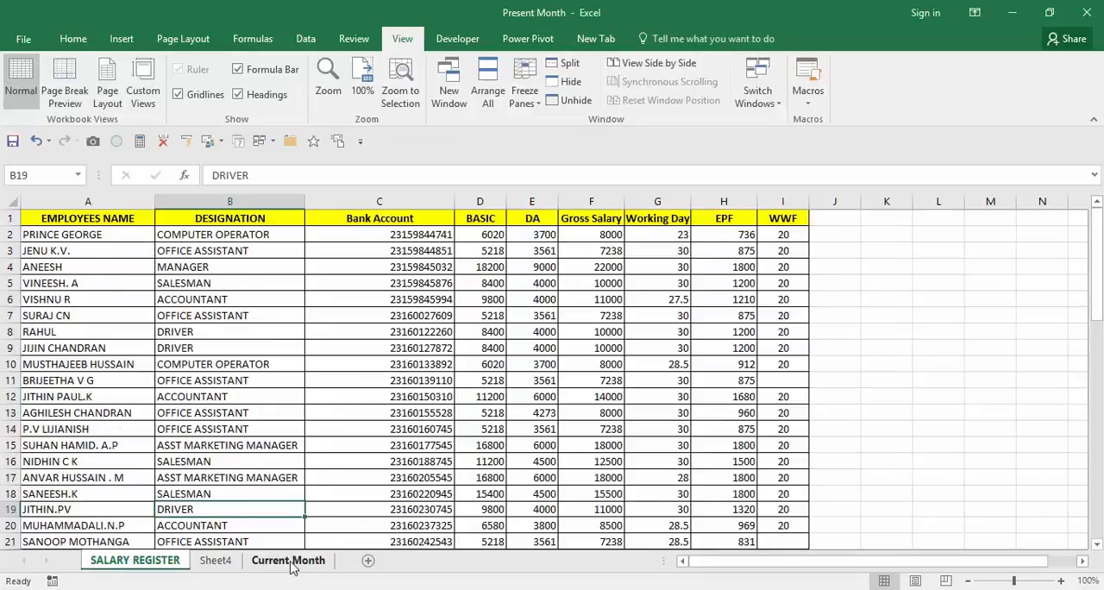
{"action": "left_click_drag", "start_coordinate": [286, 565], "coordinate": [151, 565]}
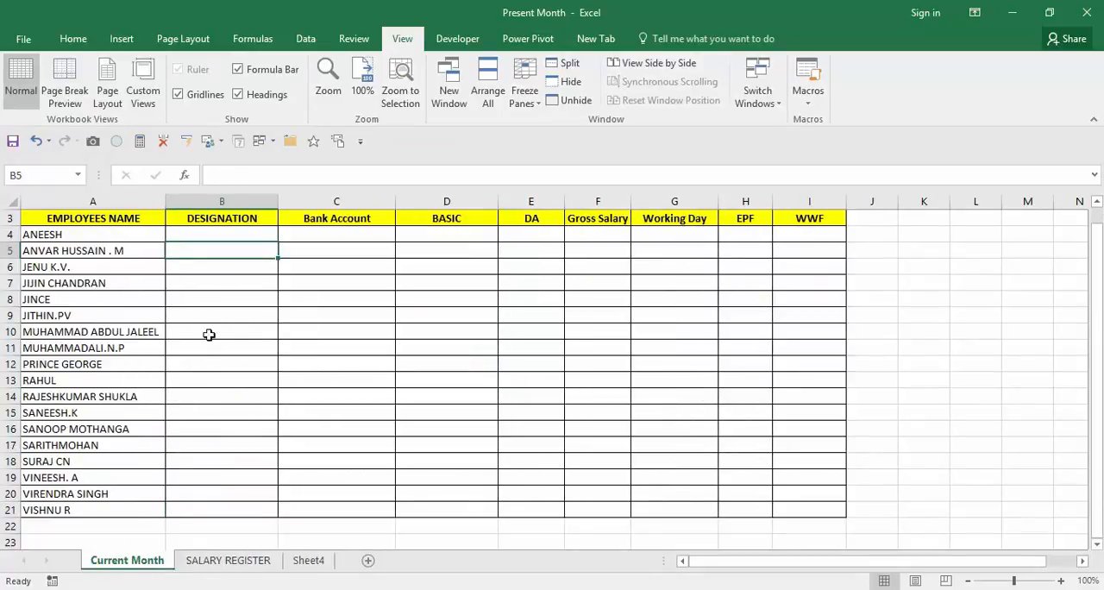
Name the entire data table on the SALARY REGISTER sheet, headers included, SALARY.
{"action": "left_click", "coordinate": [218, 565]}
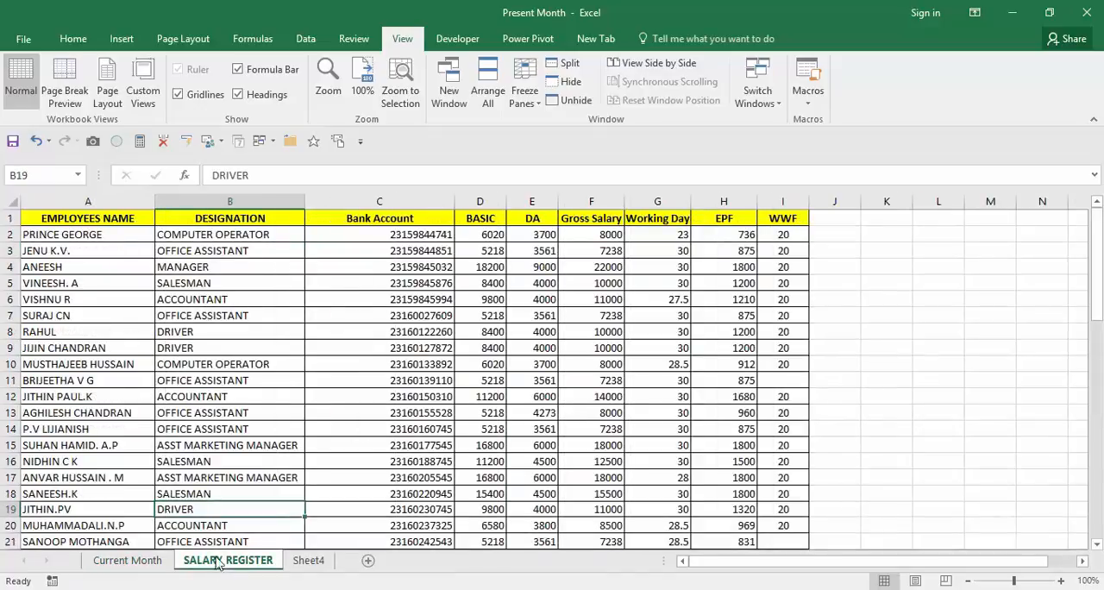
{"action": "left_click", "coordinate": [138, 279]}
{"action": "key", "text": "ctrl+Home"}
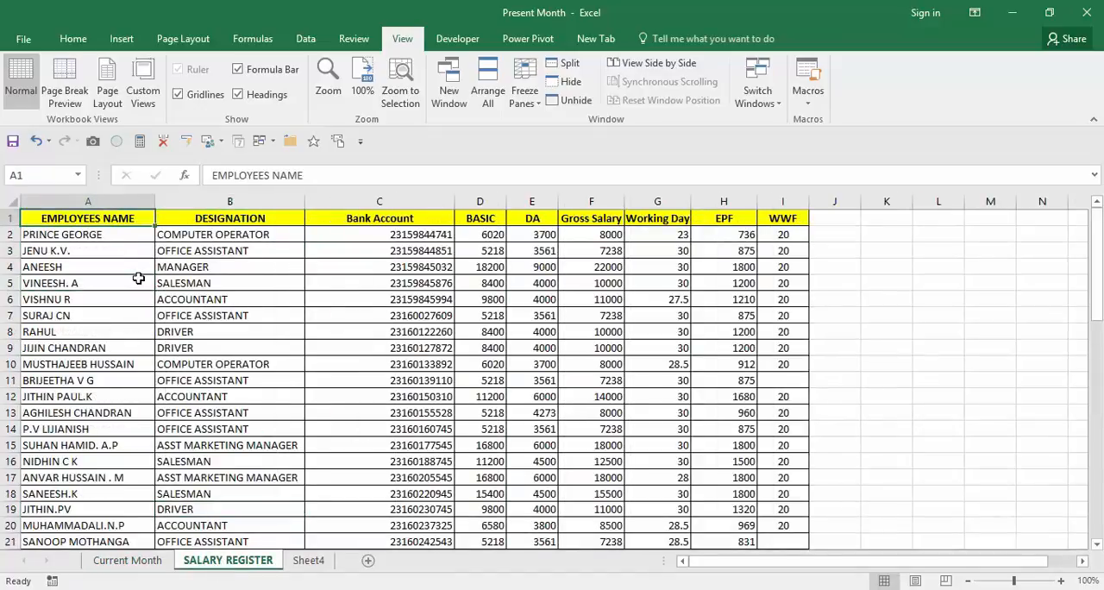
{"action": "key", "text": "ctrl+shift+Right"}
{"action": "key", "text": "ctrl+shift+Down"}
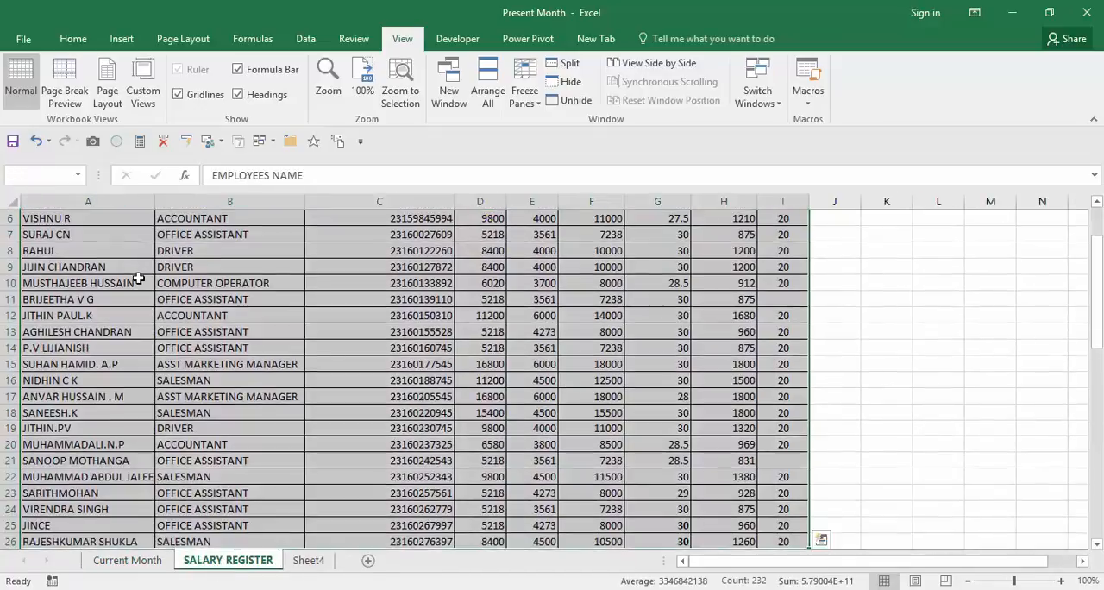
{"action": "left_click", "coordinate": [57, 177]}
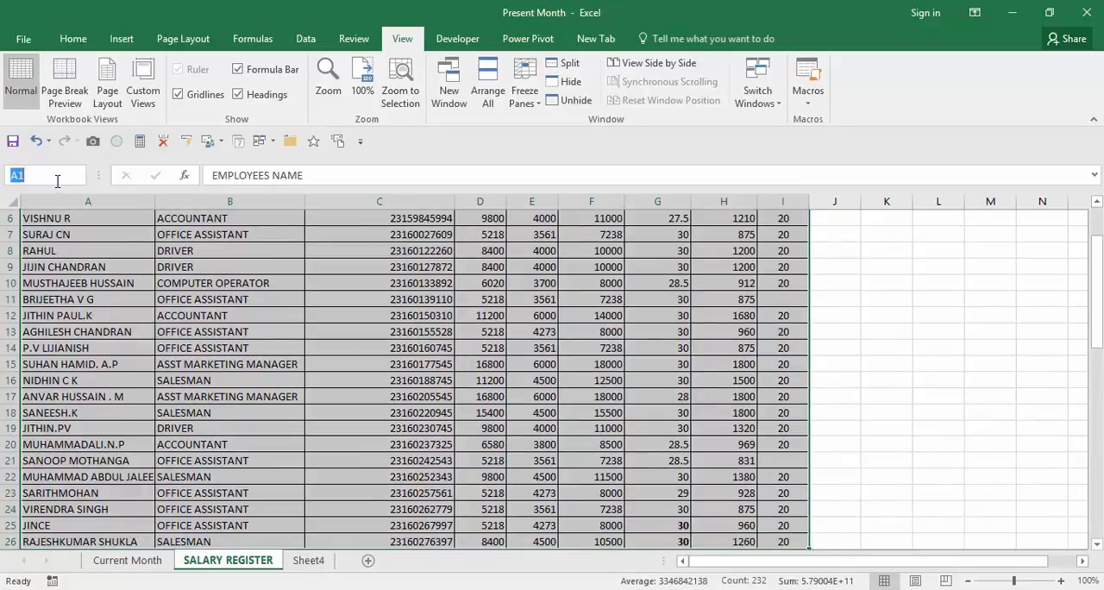
{"action": "type", "text": "sa"}
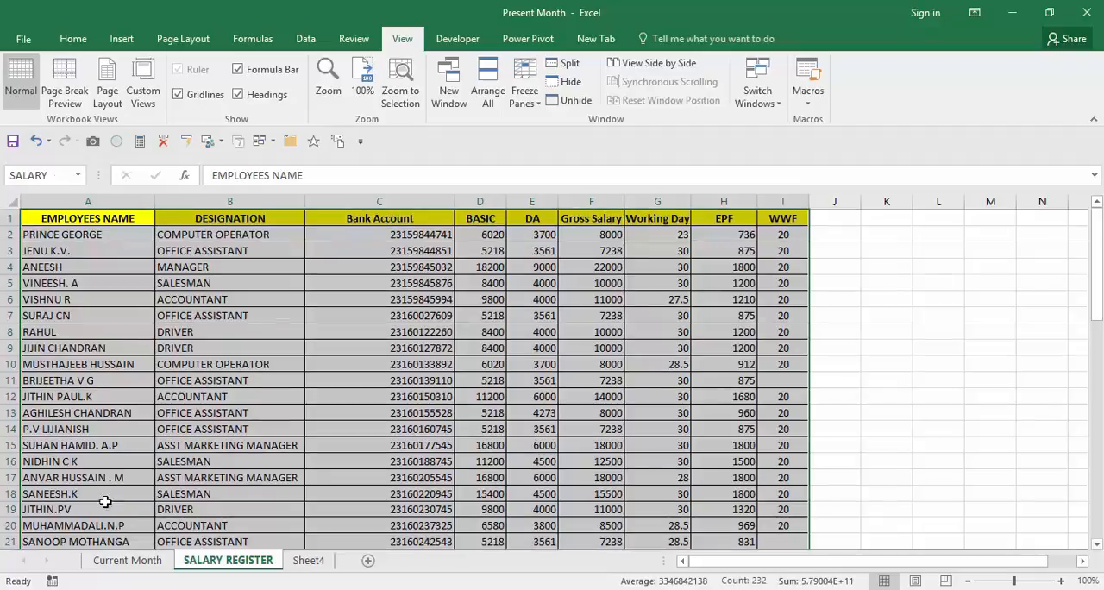
Insert a VLOOKUP function in cell B4 of the Current Month sheet with A4 as the lookup value.
{"action": "left_click", "coordinate": [126, 560]}
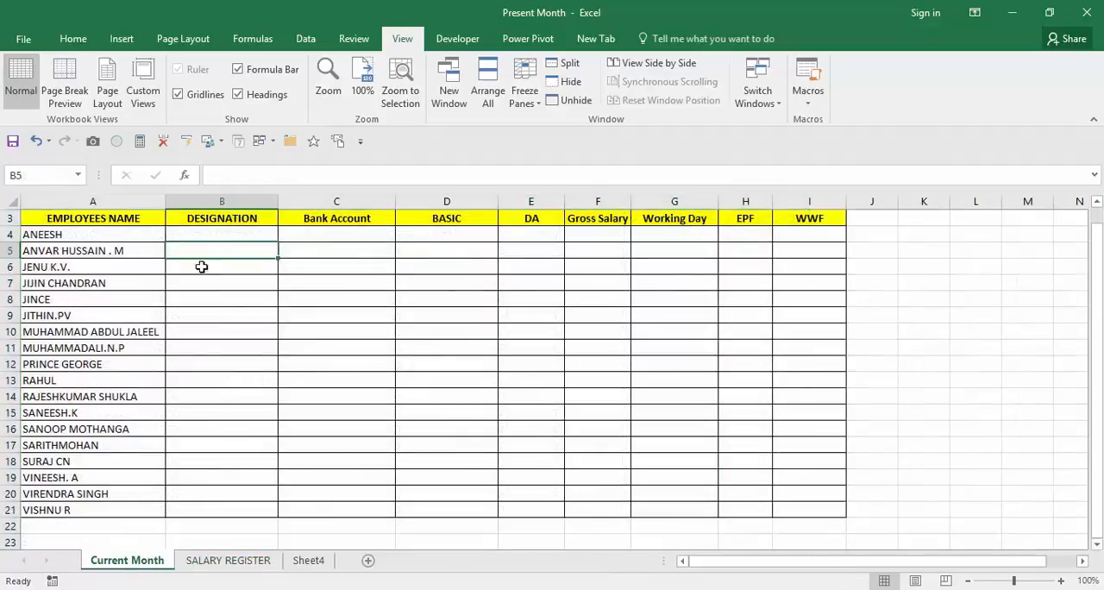
{"action": "left_click", "coordinate": [207, 233]}
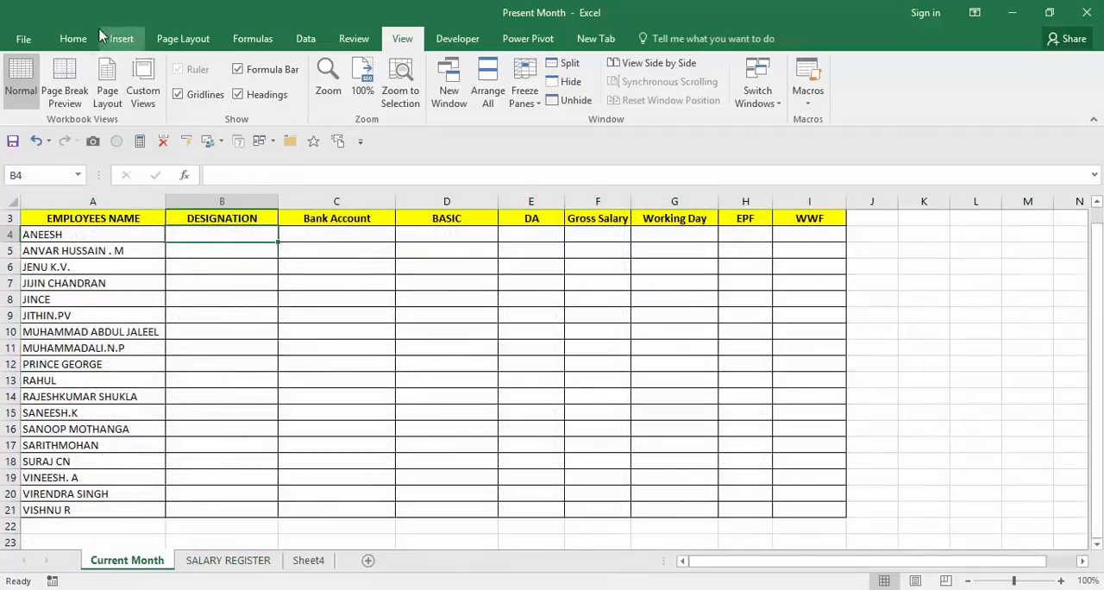
{"action": "left_click", "coordinate": [267, 41]}
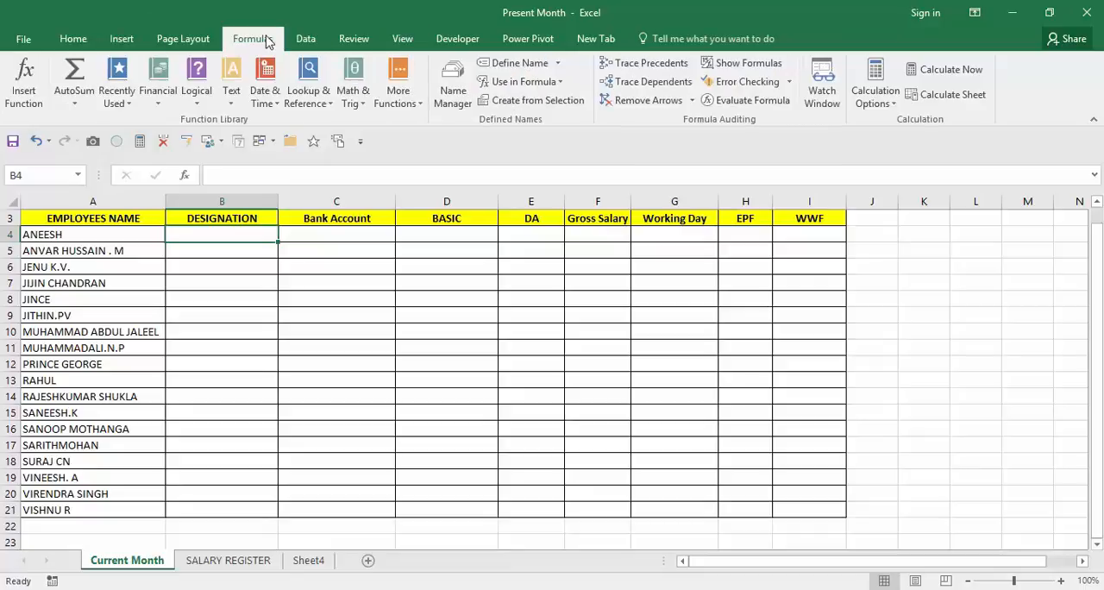
{"action": "left_click", "coordinate": [326, 105]}
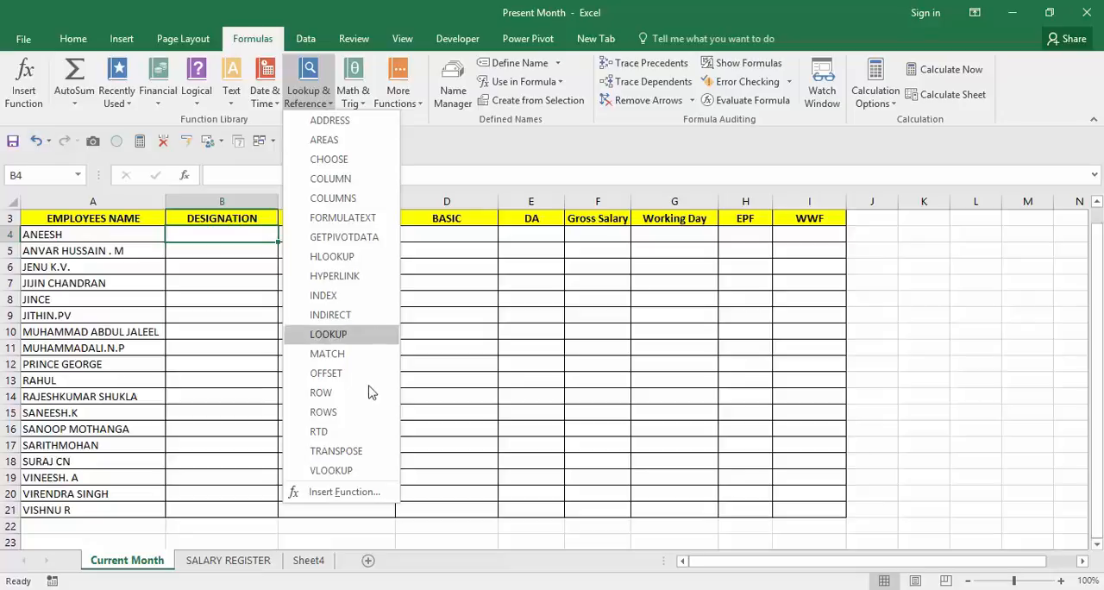
{"action": "left_click", "coordinate": [360, 475]}
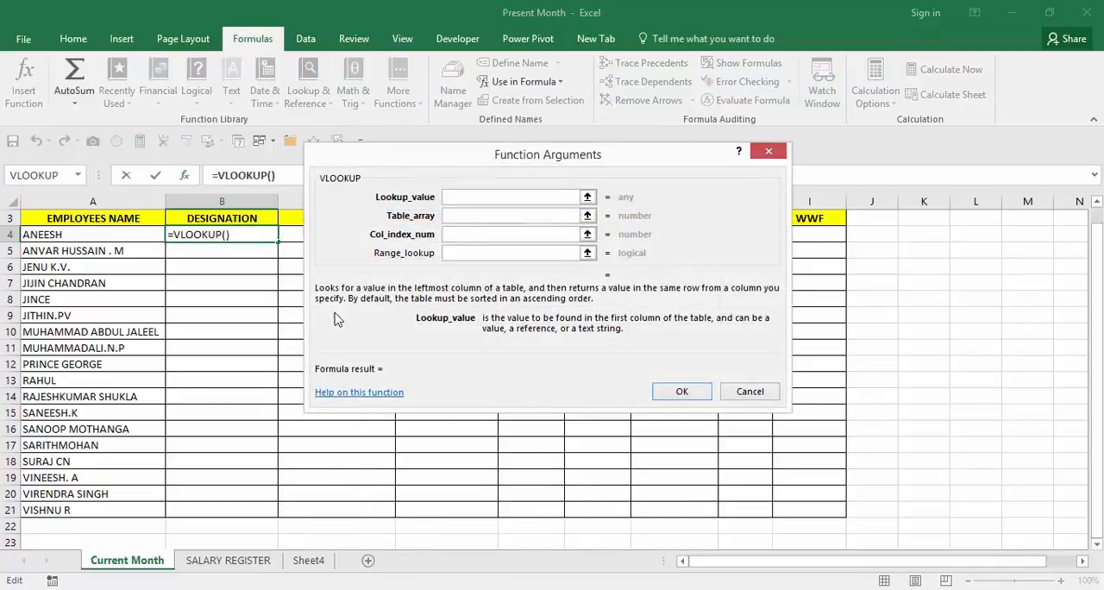
{"action": "left_click", "coordinate": [55, 226]}
Set the VLOOKUP table array to the named range SALARY and the column index number to 2.
{"action": "left_click", "coordinate": [468, 217]}
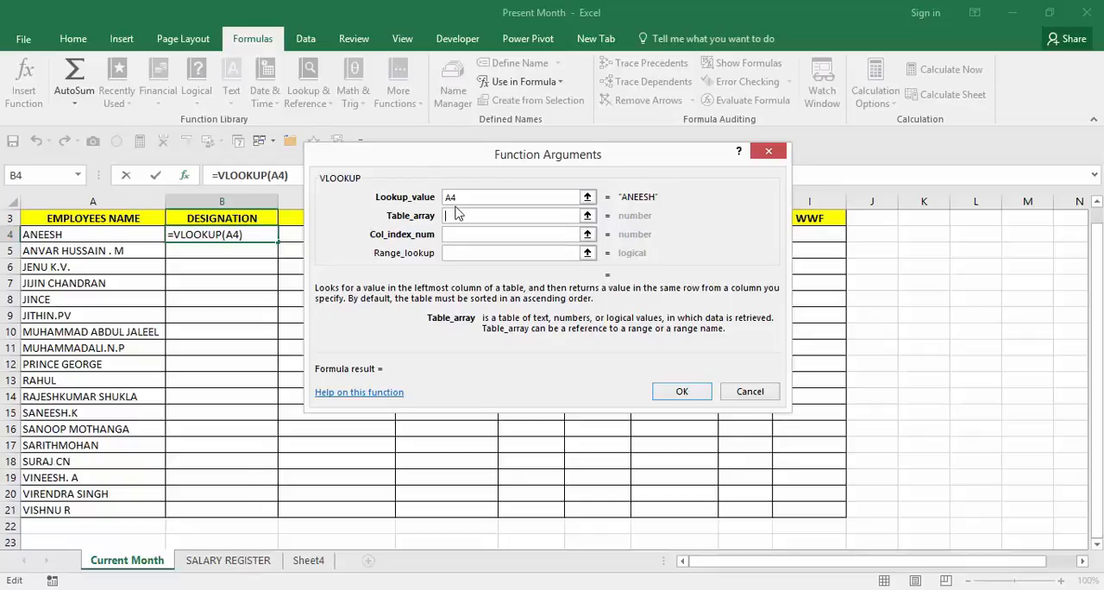
{"action": "key", "text": "F3"}
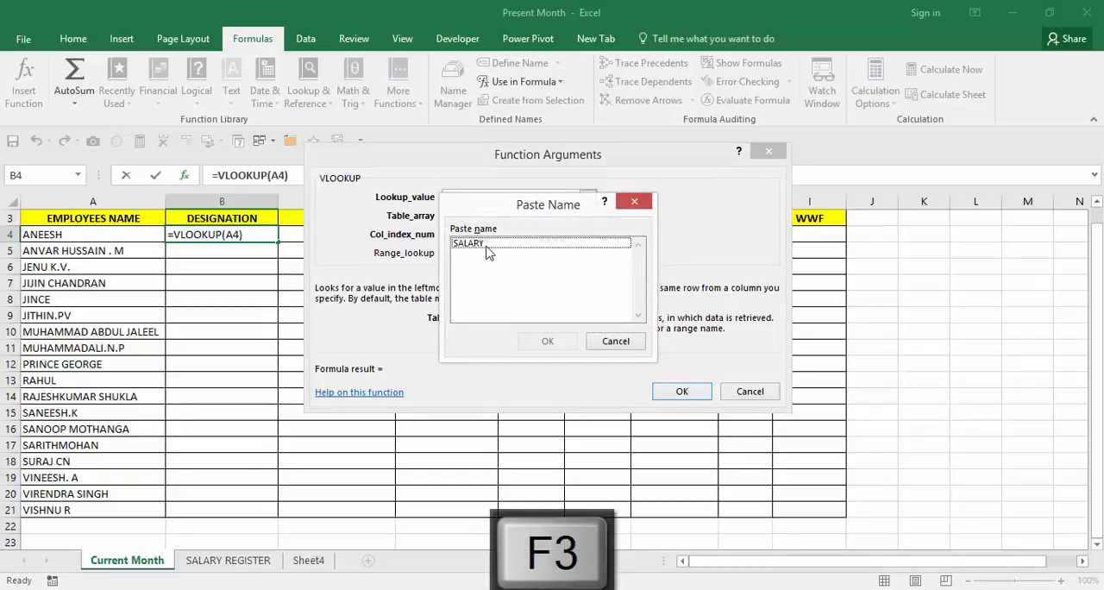
{"action": "left_click", "coordinate": [488, 249]}
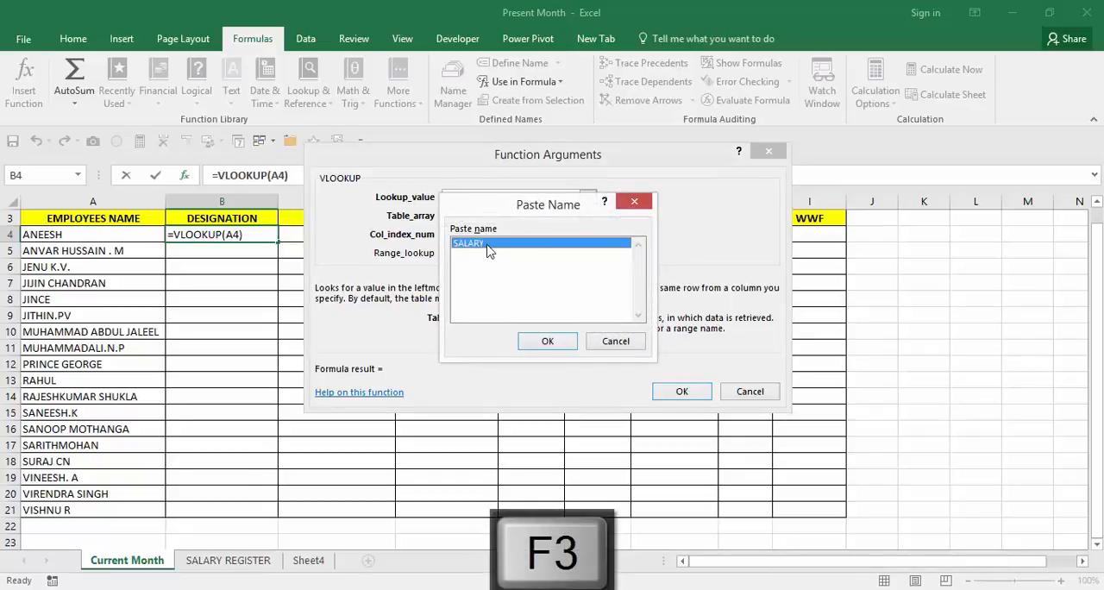
{"action": "left_click", "coordinate": [548, 342]}
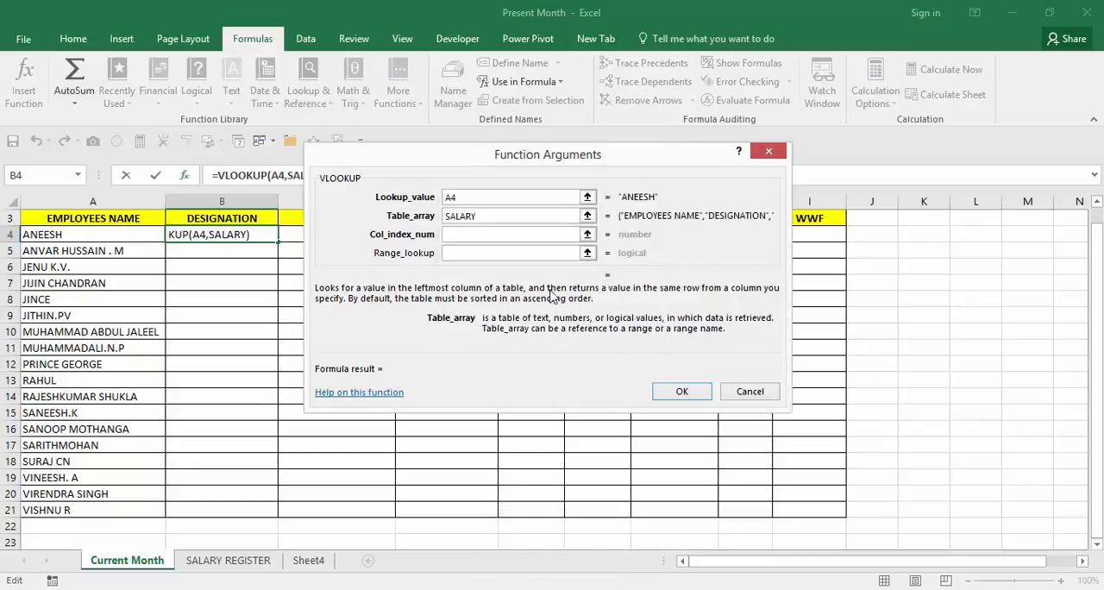
{"action": "left_click", "coordinate": [500, 238]}
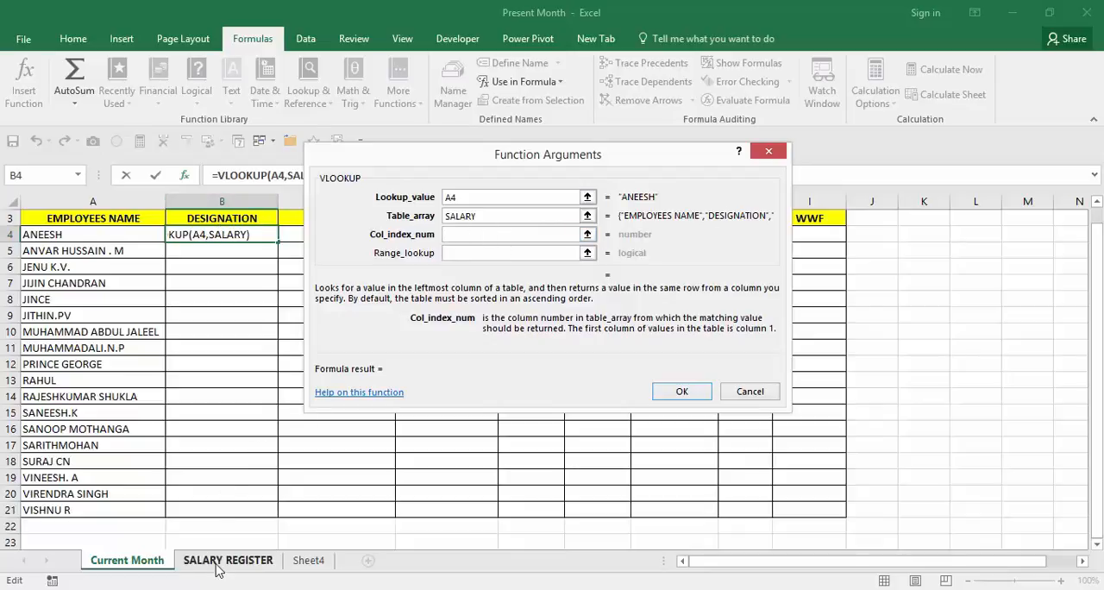
{"action": "type", "text": "2"}
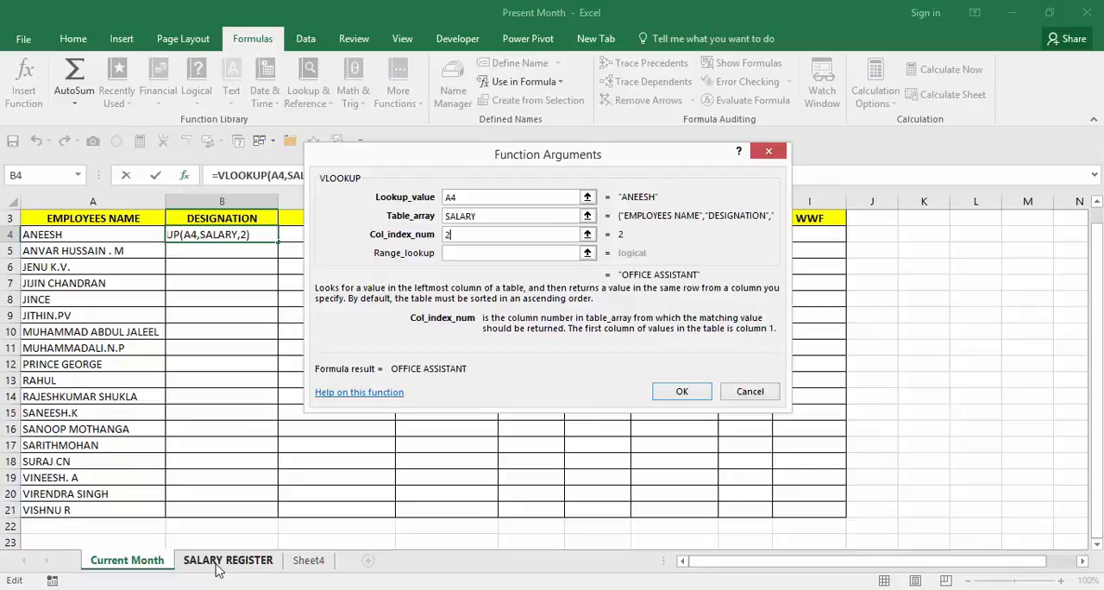
Set the VLOOKUP range lookup argument to FALSE for an exact match and complete the formula in B4.
{"action": "left_click", "coordinate": [492, 252]}
{"action": "type", "text": "F"}
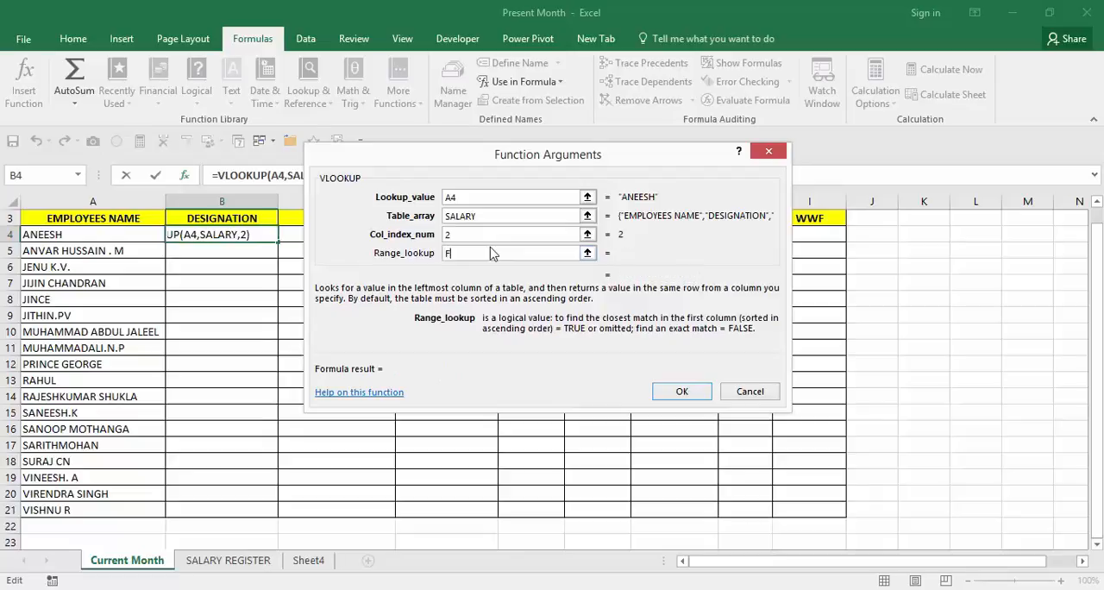
{"action": "type", "text": "ALSE"}
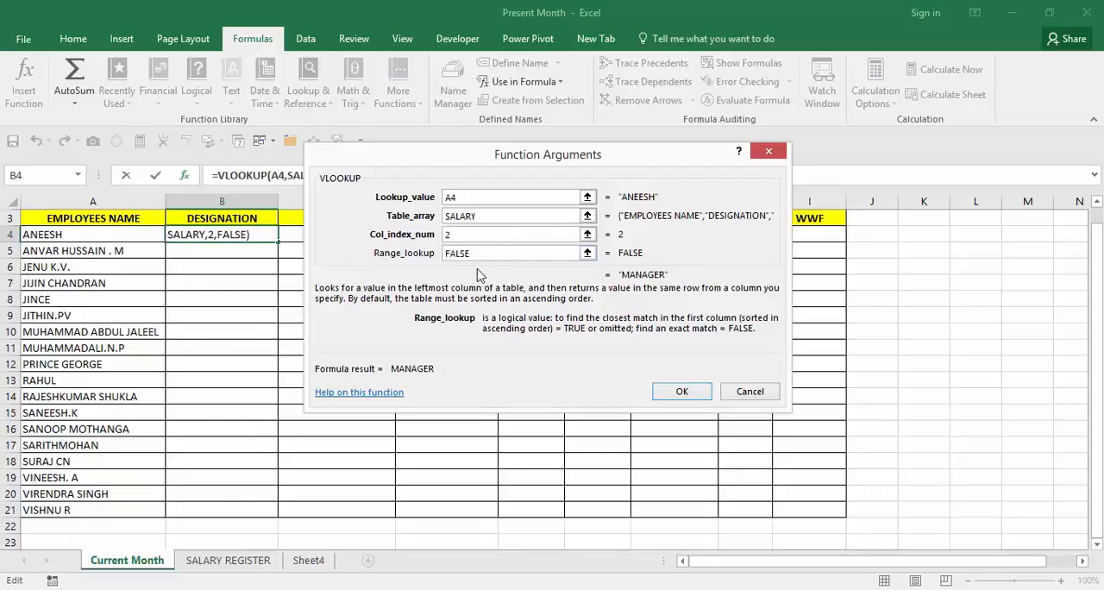
{"action": "left_click", "coordinate": [697, 395]}
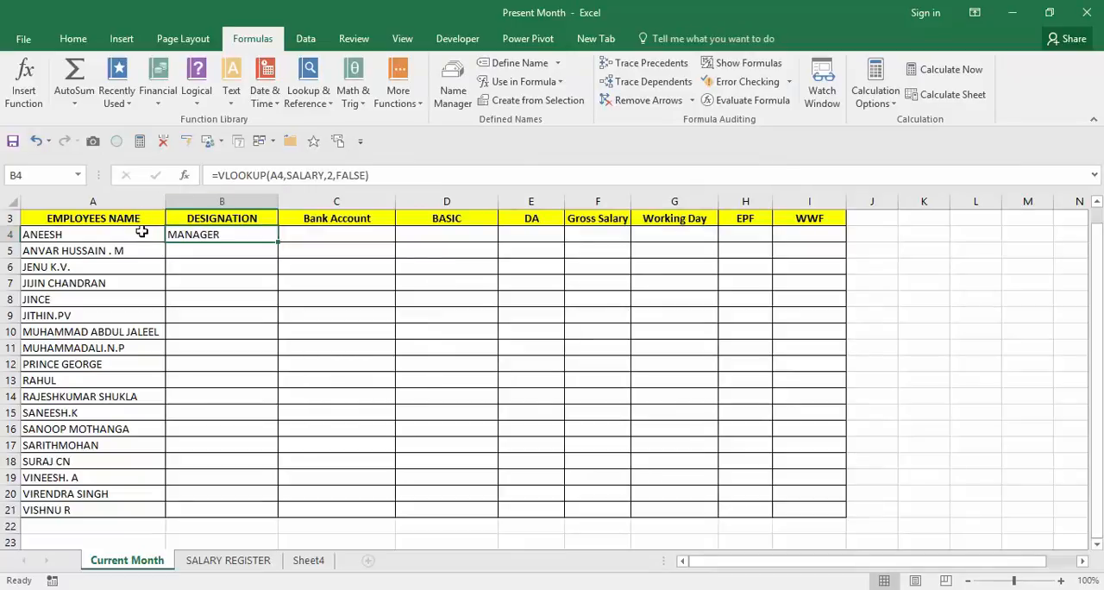
Check the column order on the SALARY REGISTER sheet and fill the B4 formula down the DESIGNATION column to B21 on Current Month.
{"action": "left_click", "coordinate": [210, 565]}
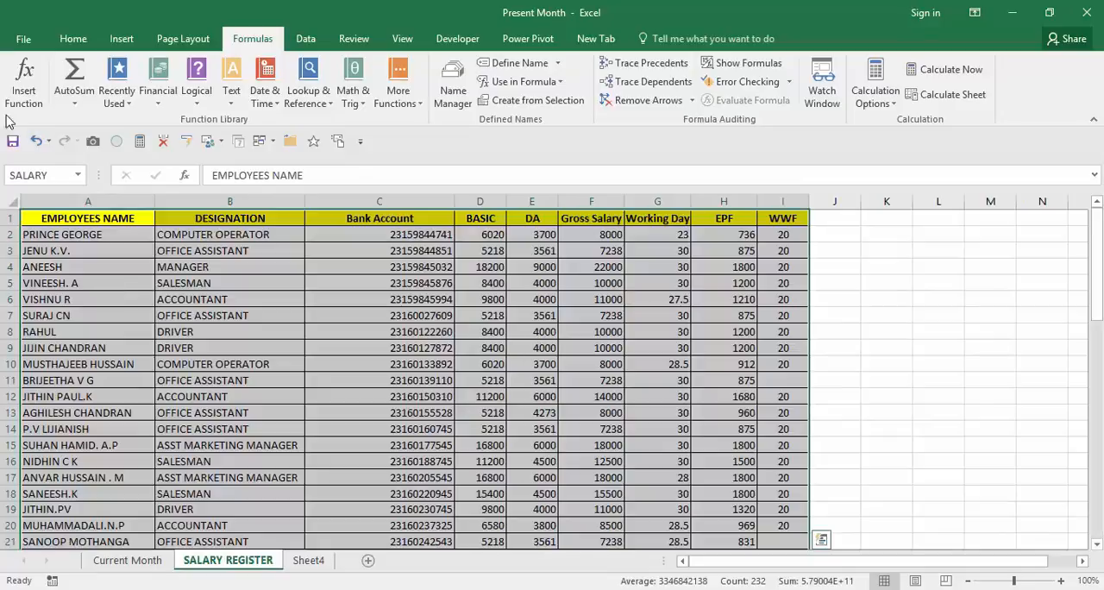
{"action": "left_click", "coordinate": [152, 568]}
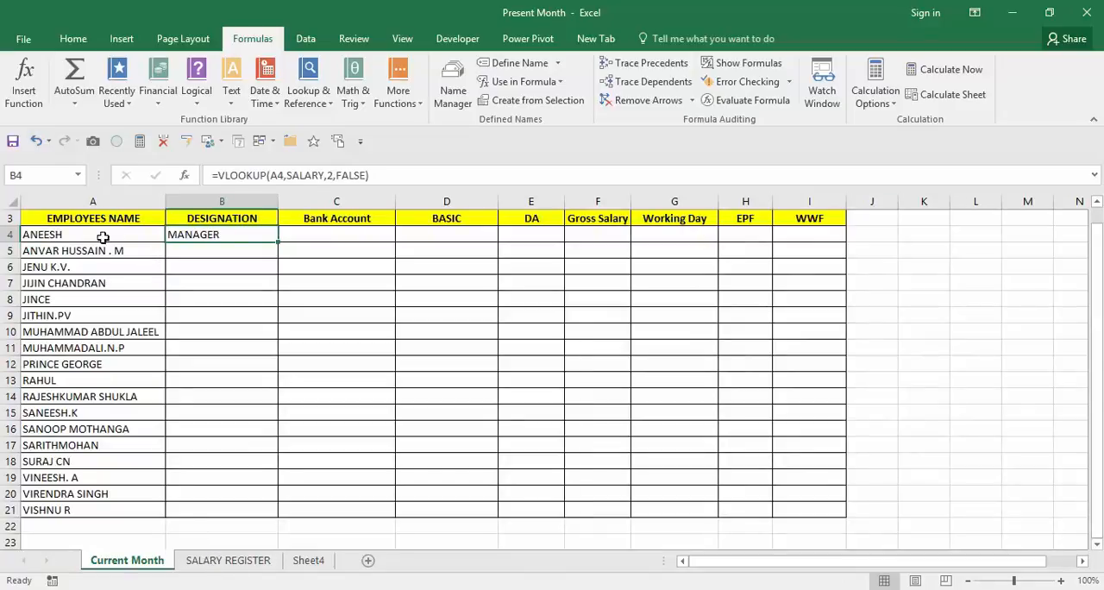
{"action": "left_click", "coordinate": [255, 567]}
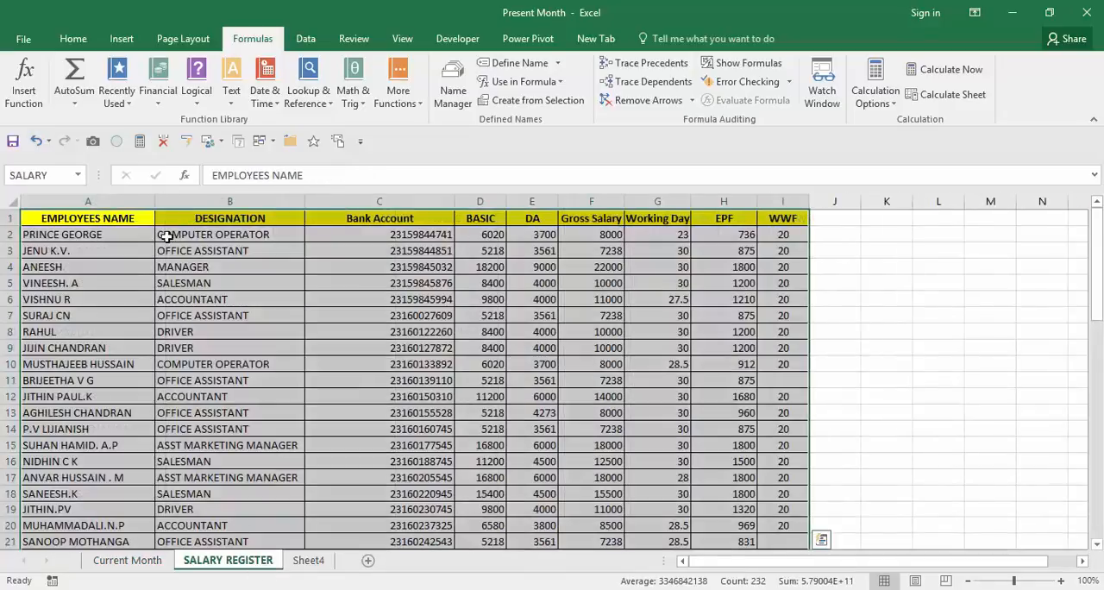
{"action": "left_click_drag", "start_coordinate": [125, 222], "coordinate": [392, 231]}
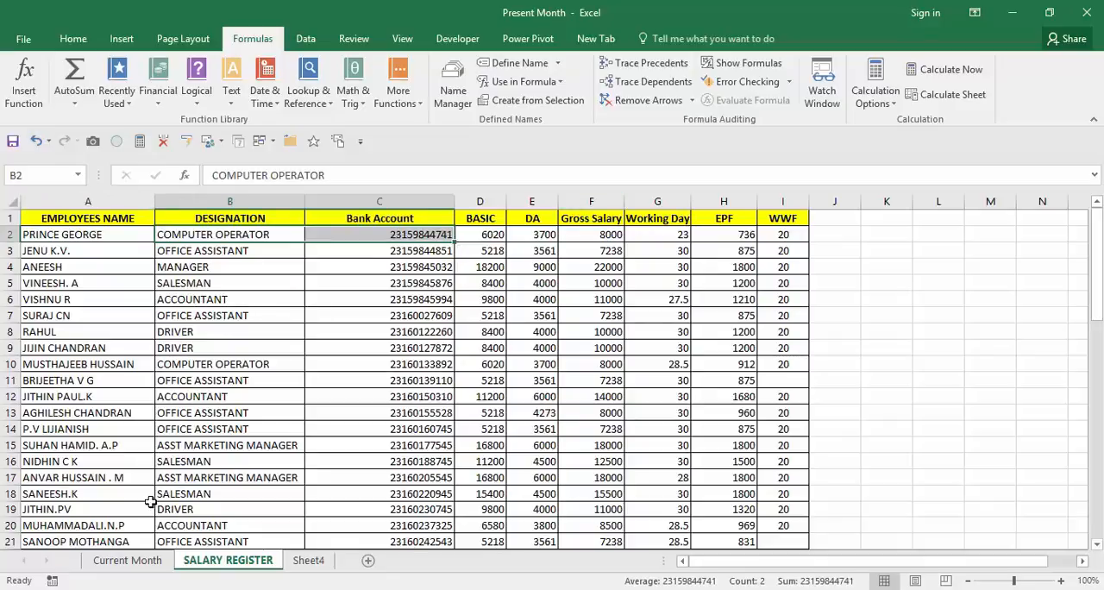
{"action": "left_click", "coordinate": [152, 561]}
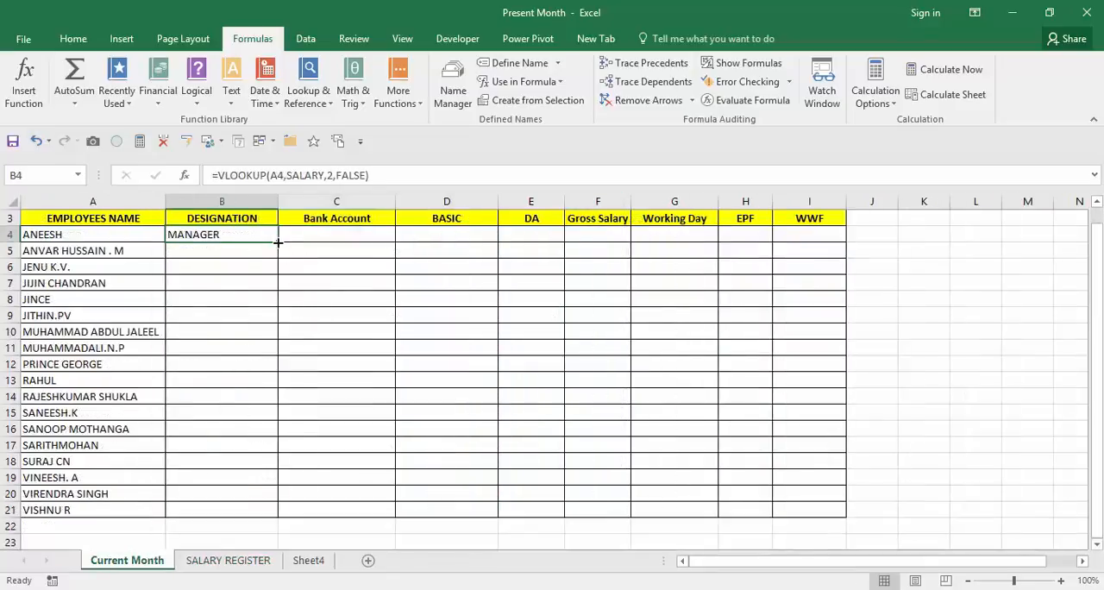
{"action": "double_click", "coordinate": [280, 242]}
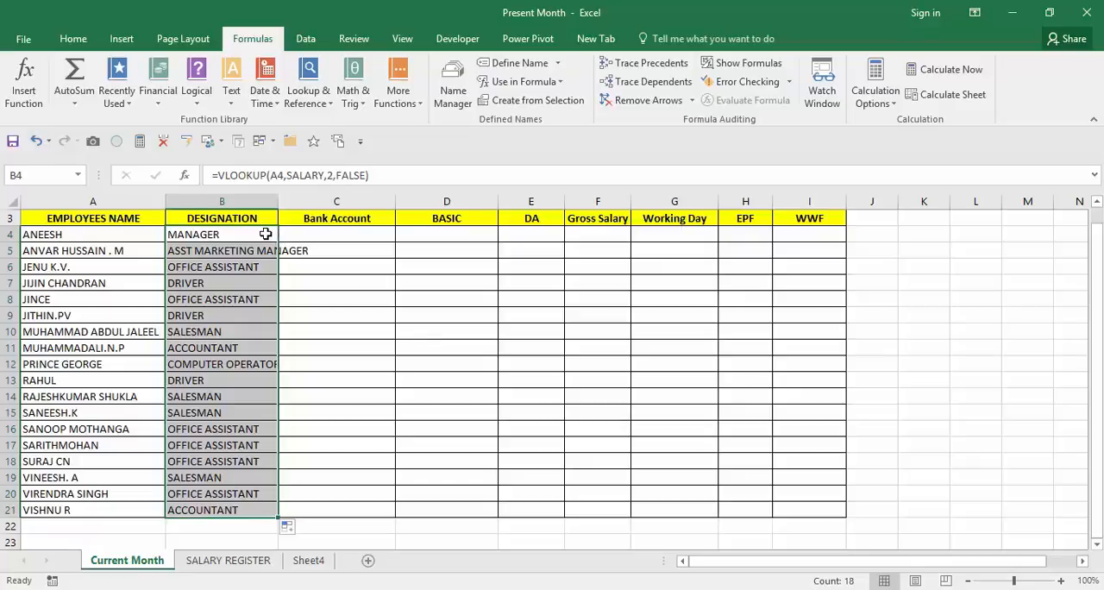
Lock the column of the lookup value in the B4 formula so that it reads $A4.
{"action": "left_click", "coordinate": [266, 234]}
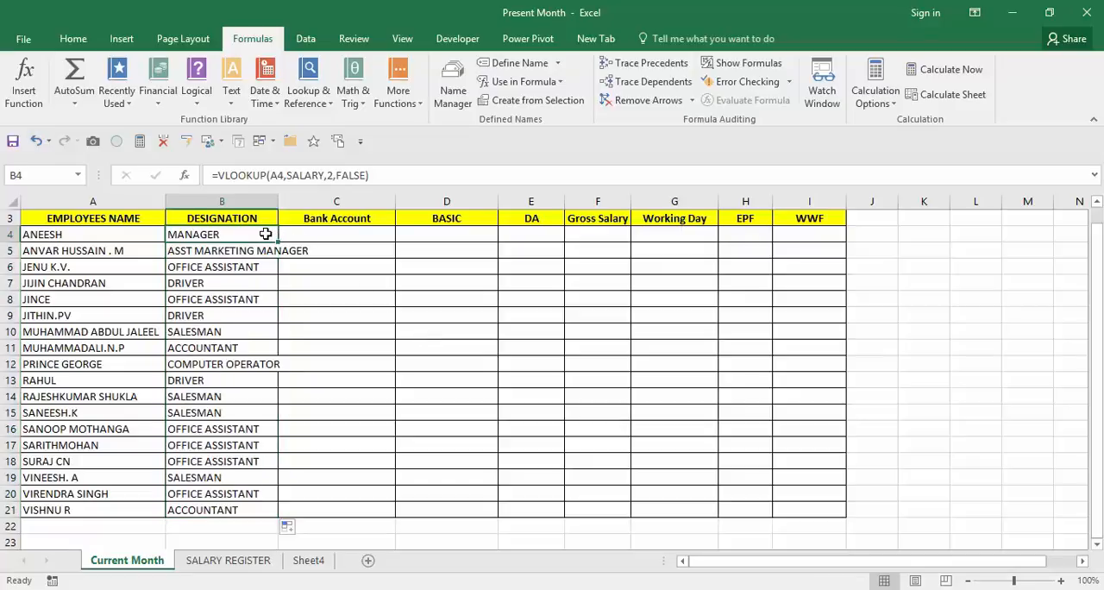
{"action": "left_click", "coordinate": [271, 175]}
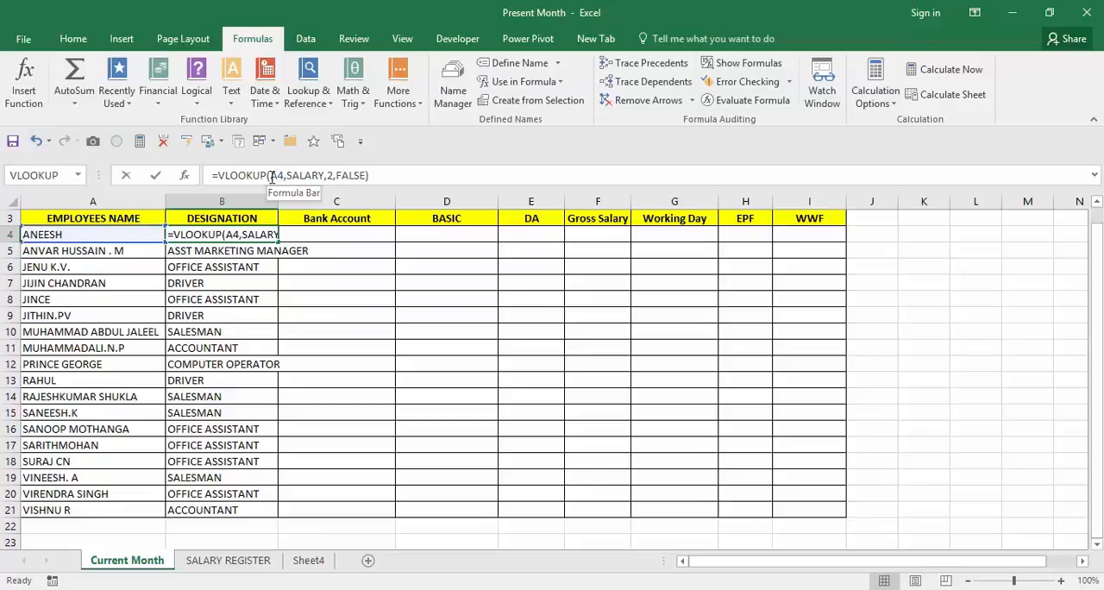
{"action": "key", "text": "F4"}
{"action": "key", "text": "F4"}
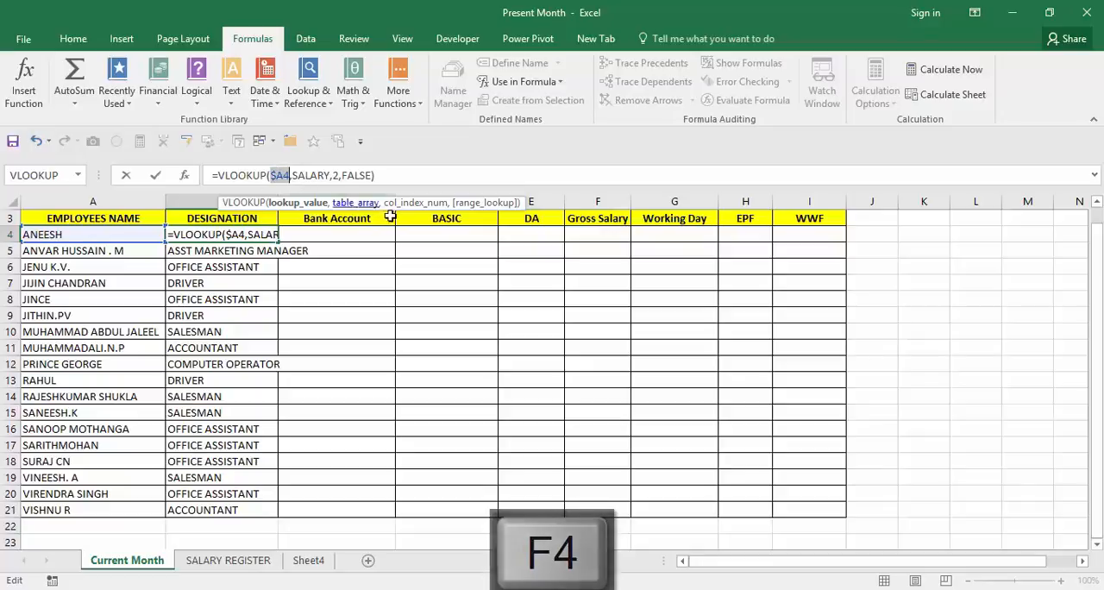
{"action": "key", "text": "Return"}
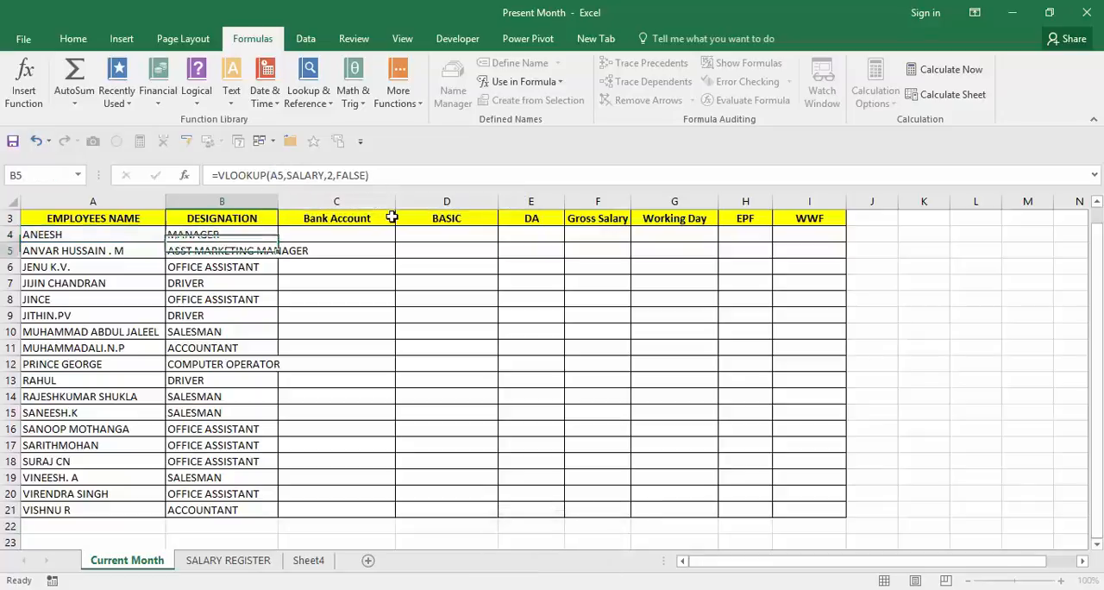
Copy the B4 formula into C4 and extend it across row 4 to the WWF column, I4.
{"action": "left_click", "coordinate": [221, 237]}
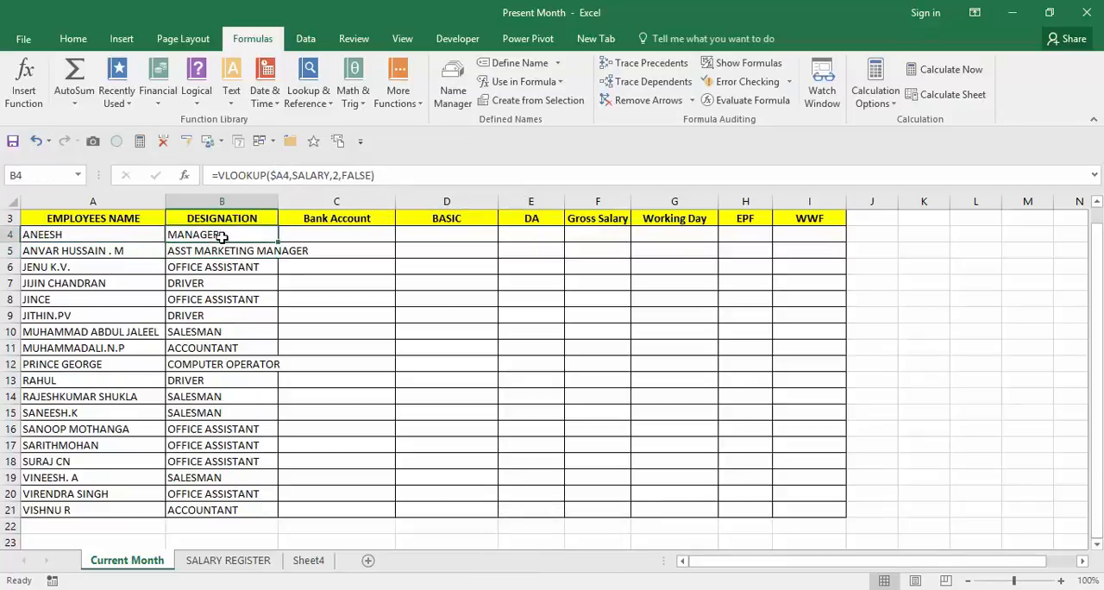
{"action": "key", "text": "ctrl+c"}
{"action": "left_click", "coordinate": [294, 234]}
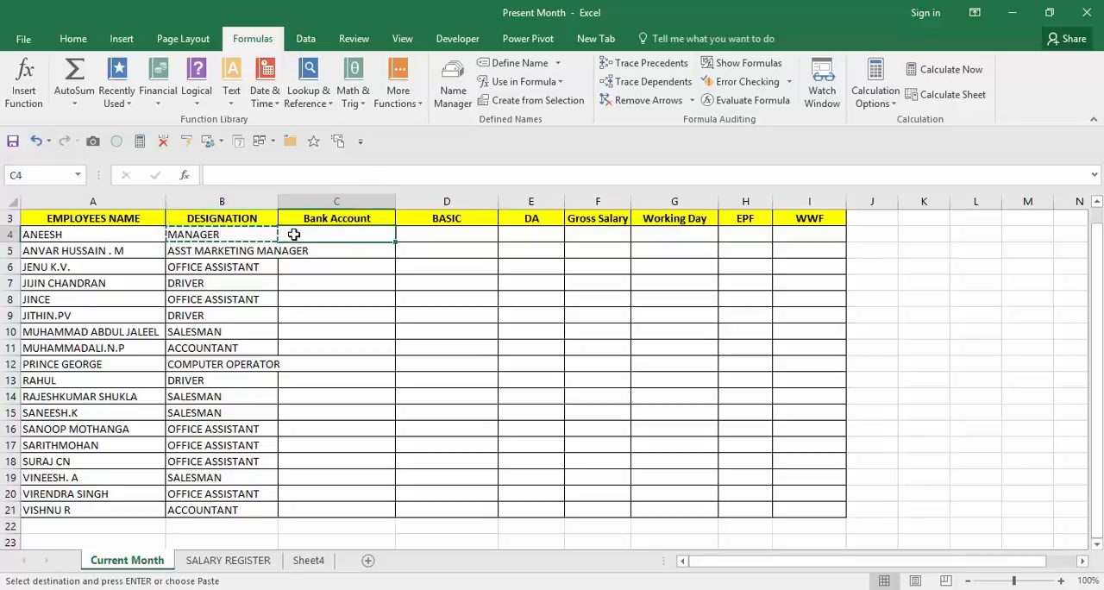
{"action": "key", "text": "ctrl+v"}
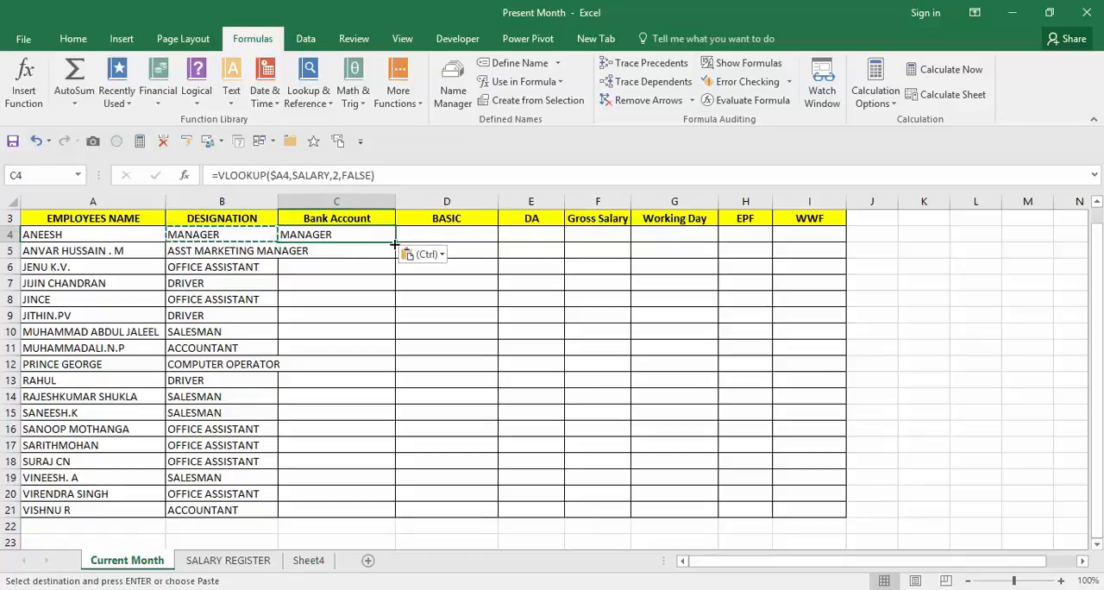
{"action": "left_click_drag", "start_coordinate": [394, 244], "coordinate": [823, 226]}
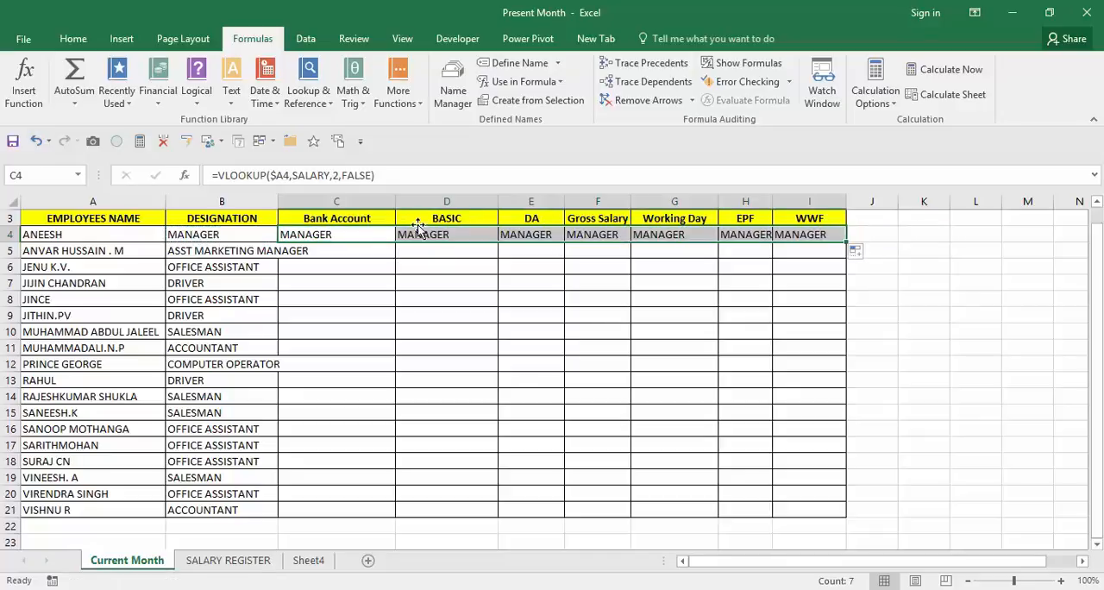
Set the VLOOKUP column index number to 3 in C4 (Bank Account) and 4 in D4 (BASIC).
{"action": "left_click", "coordinate": [356, 237]}
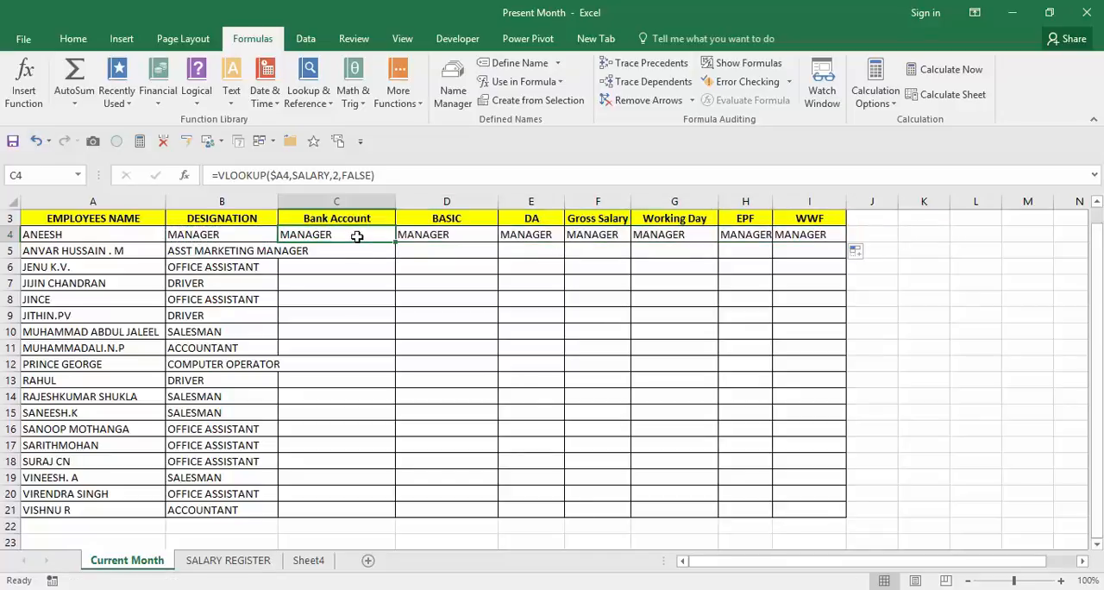
{"action": "left_click", "coordinate": [341, 175]}
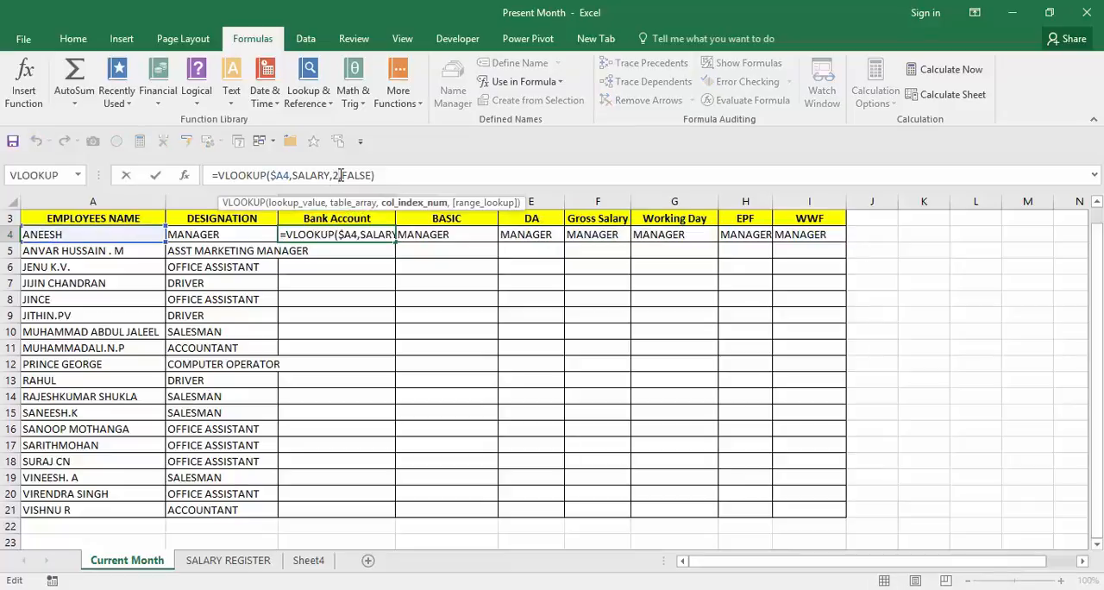
{"action": "key", "text": "BackSpace"}
{"action": "type", "text": "3"}
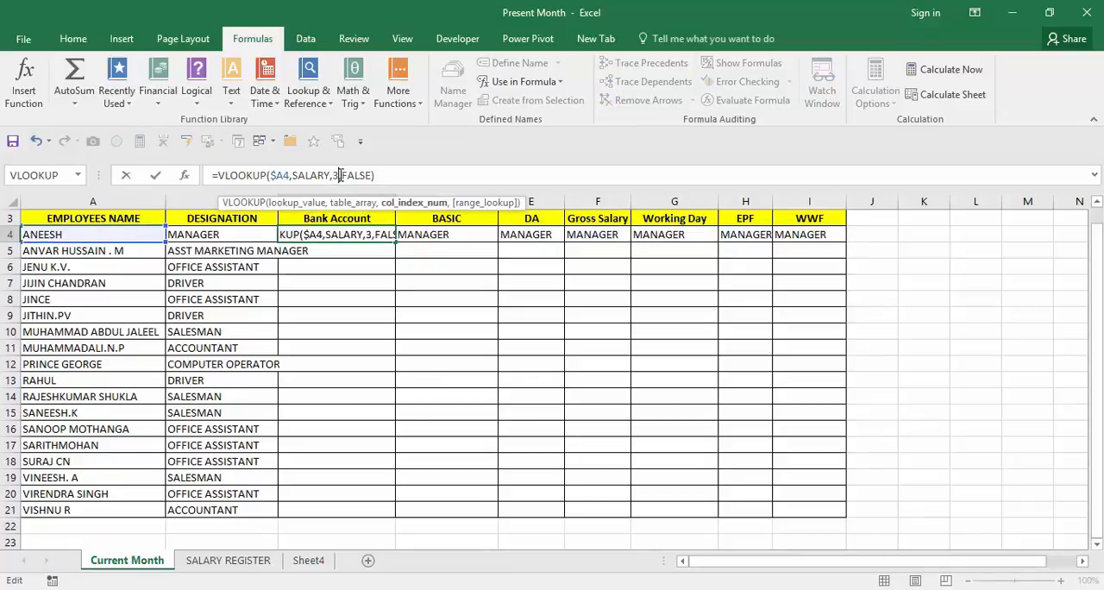
{"action": "key", "text": "Tab"}
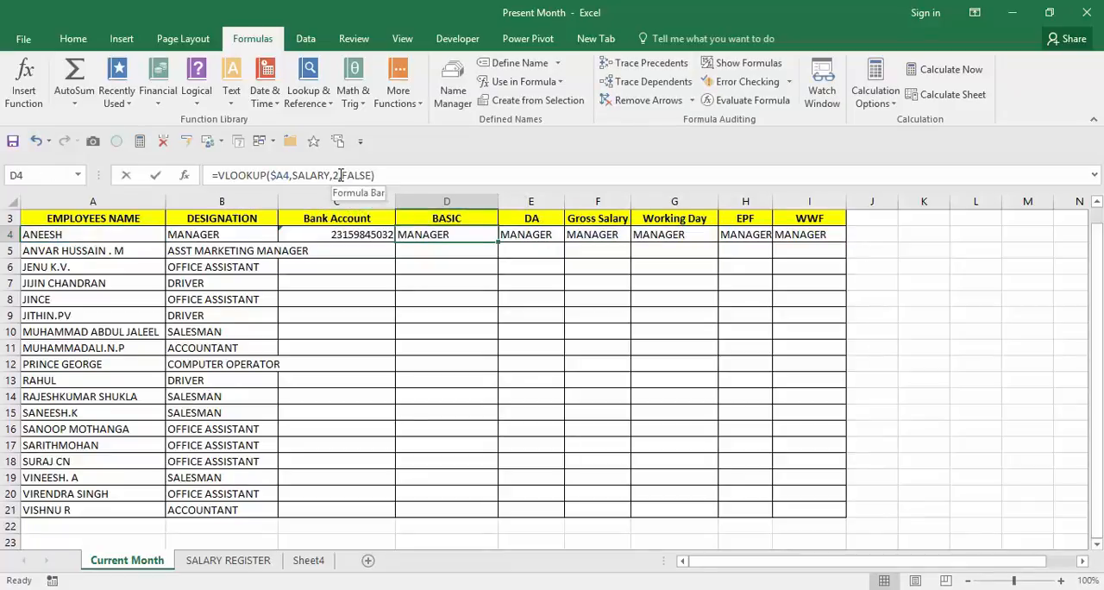
{"action": "left_click", "coordinate": [340, 175]}
{"action": "key", "text": "BackSpace"}
{"action": "type", "text": "2"}
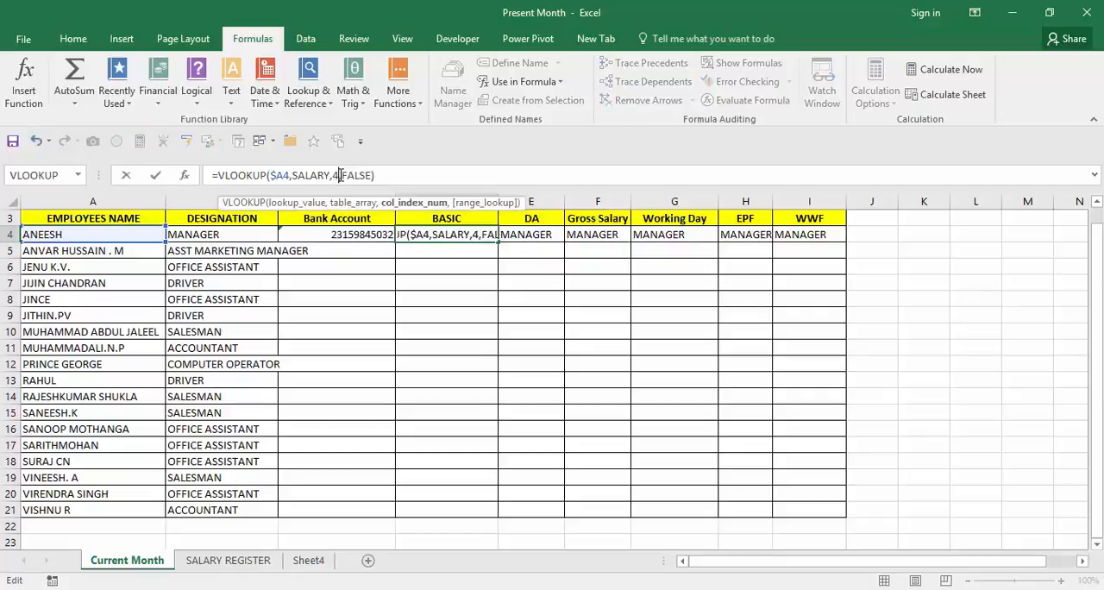
{"action": "key", "text": "Tab"}
Set the VLOOKUP column index number to 5 in E4 (DA) and 6 in F4 (Gross Salary).
{"action": "left_click", "coordinate": [341, 175]}
{"action": "left_click", "coordinate": [341, 175]}
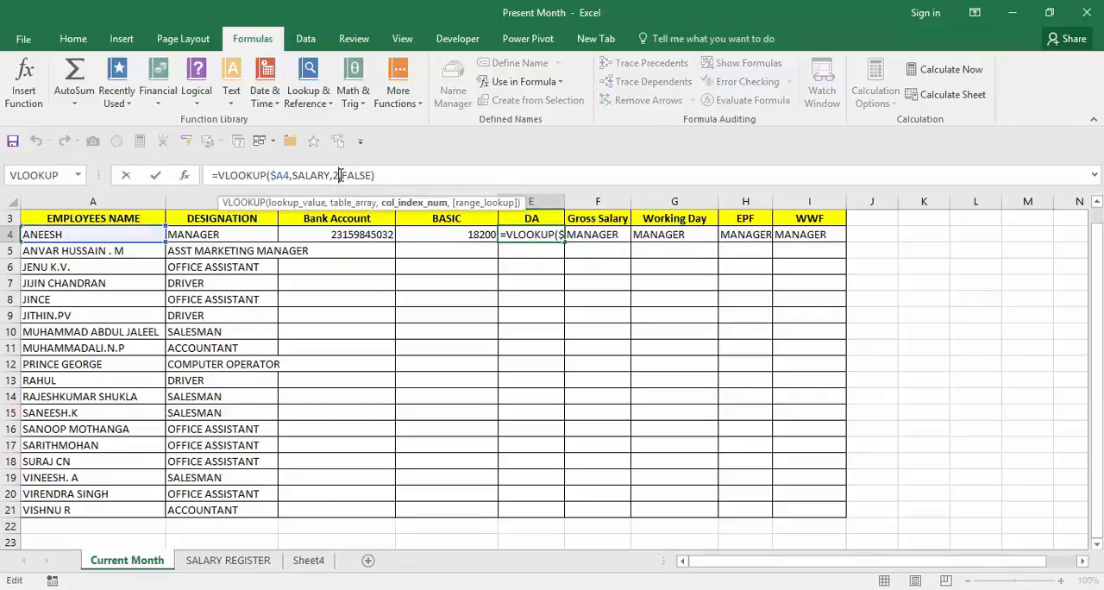
{"action": "key", "text": "BackSpace"}
{"action": "type", "text": "3"}
{"action": "key", "text": "Tab"}
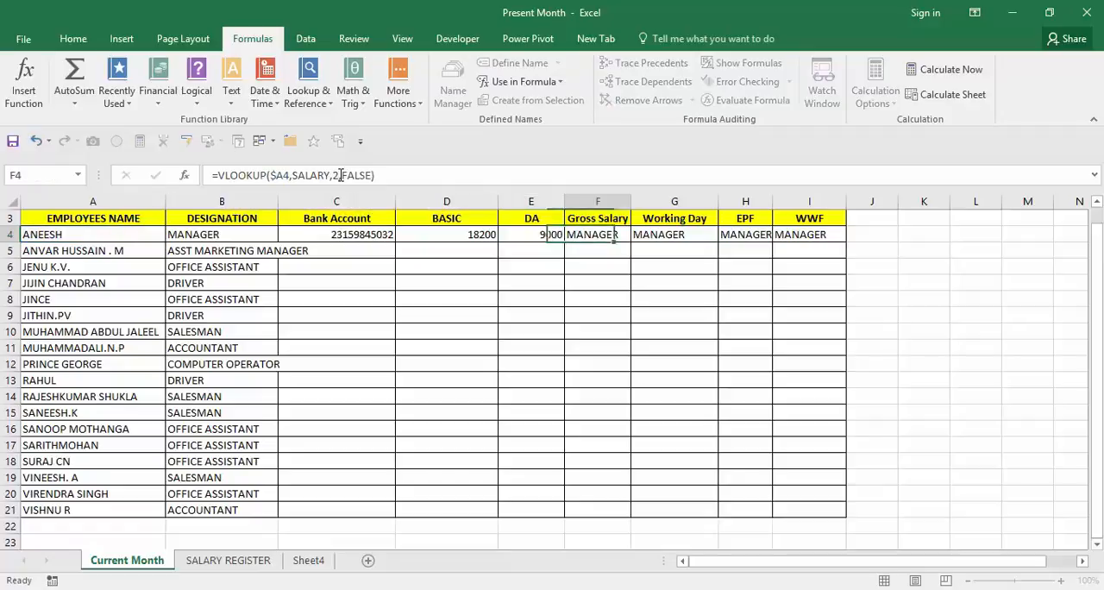
{"action": "left_click", "coordinate": [337, 175]}
{"action": "key", "text": "BackSpace"}
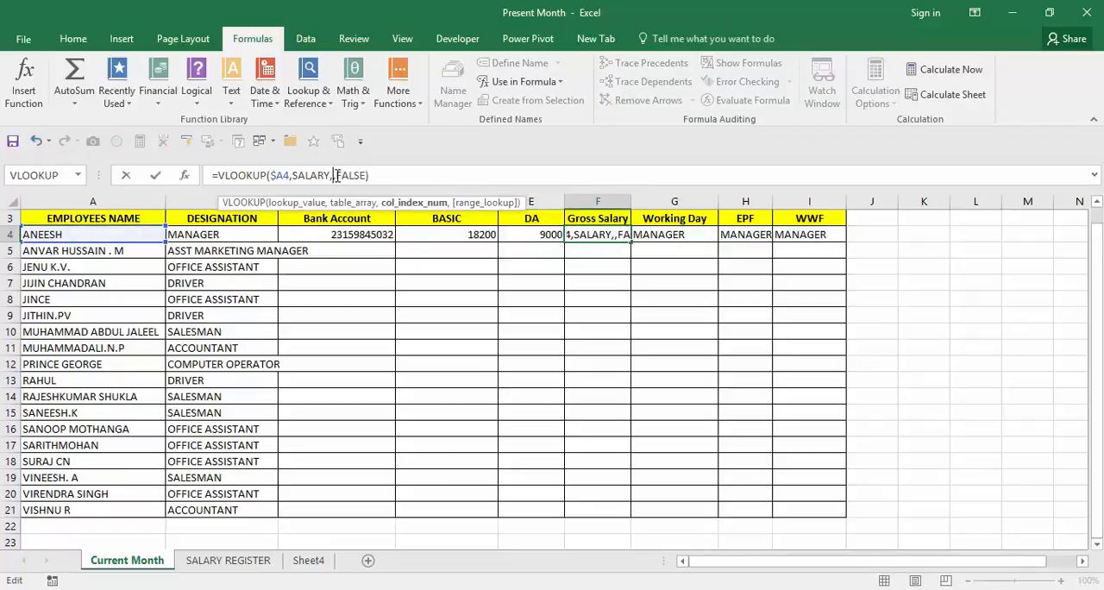
{"action": "type", "text": "4"}
{"action": "key", "text": "Tab"}
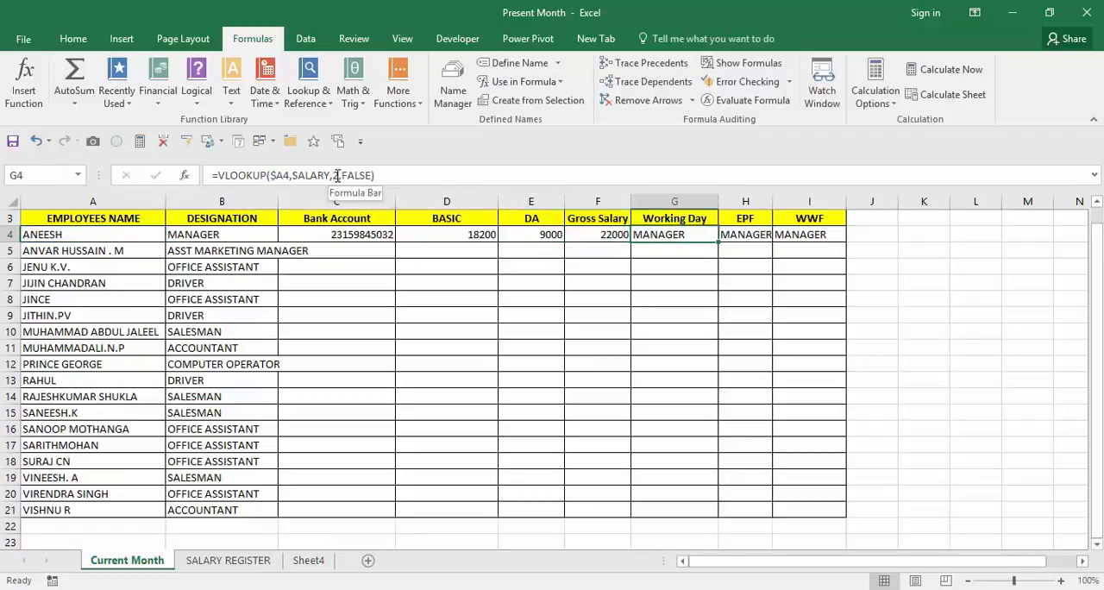
Set the VLOOKUP column index number to 7 in G4 (Working Day), 8 in H4 (EPF) and 9 in I4 (WWF).
{"action": "left_click", "coordinate": [337, 175]}
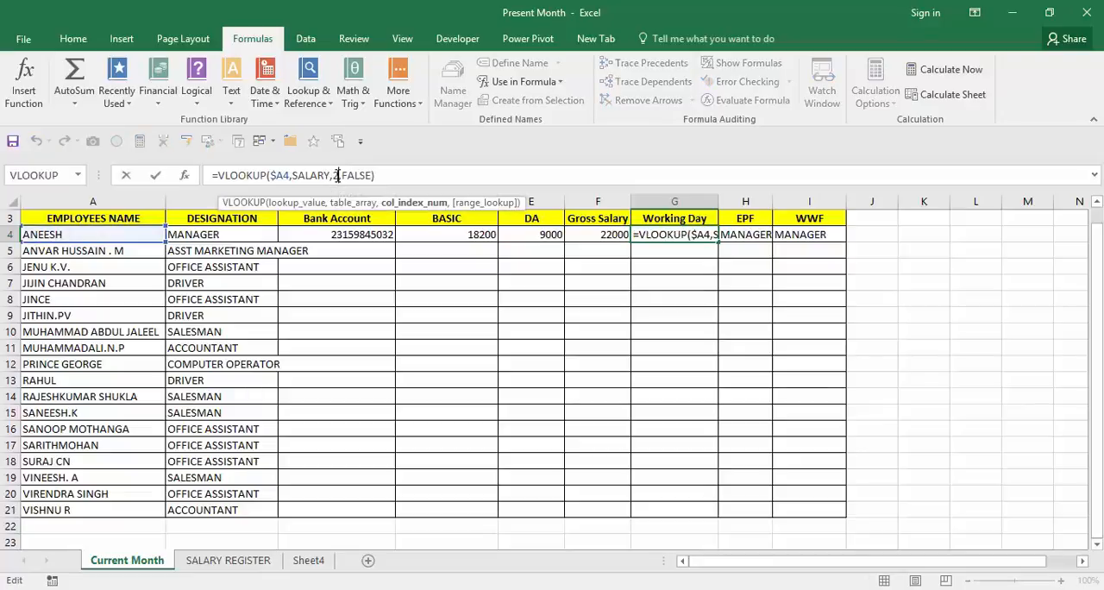
{"action": "key", "text": "BackSpace"}
{"action": "type", "text": "7"}
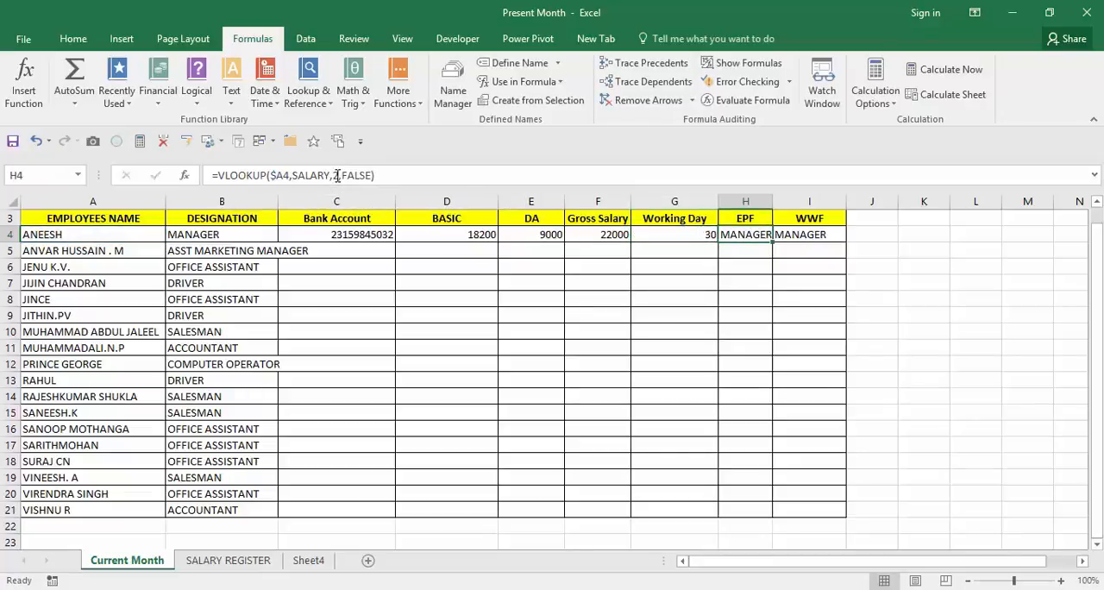
{"action": "left_click", "coordinate": [338, 175]}
{"action": "key", "text": "BackSpace"}
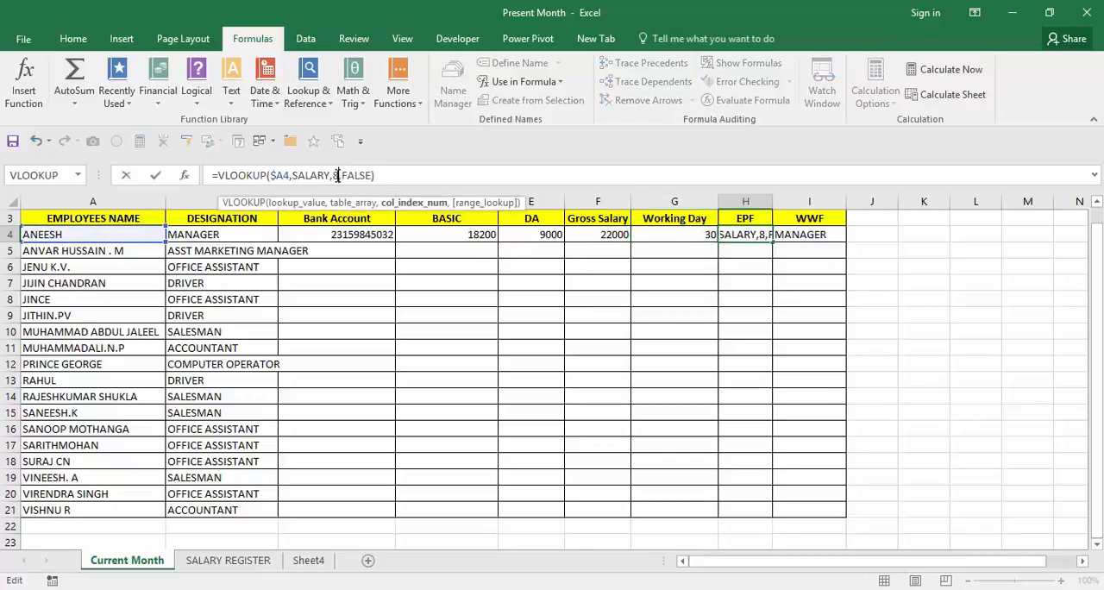
{"action": "type", "text": "8"}
{"action": "key", "text": "Tab"}
{"action": "left_click", "coordinate": [337, 175]}
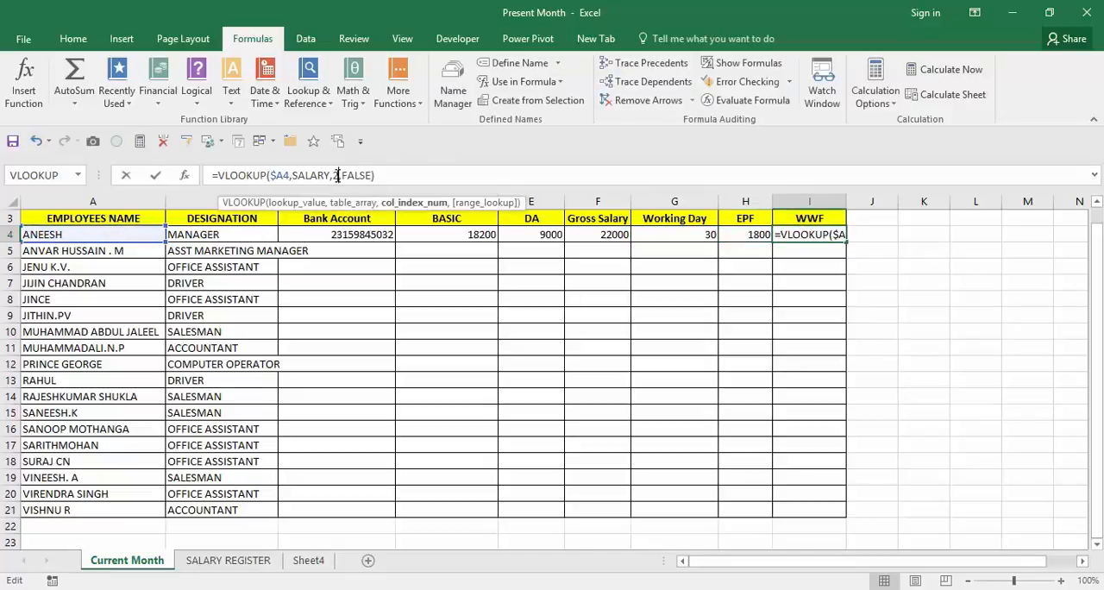
{"action": "key", "text": "BackSpace"}
{"action": "key", "text": "Return"}
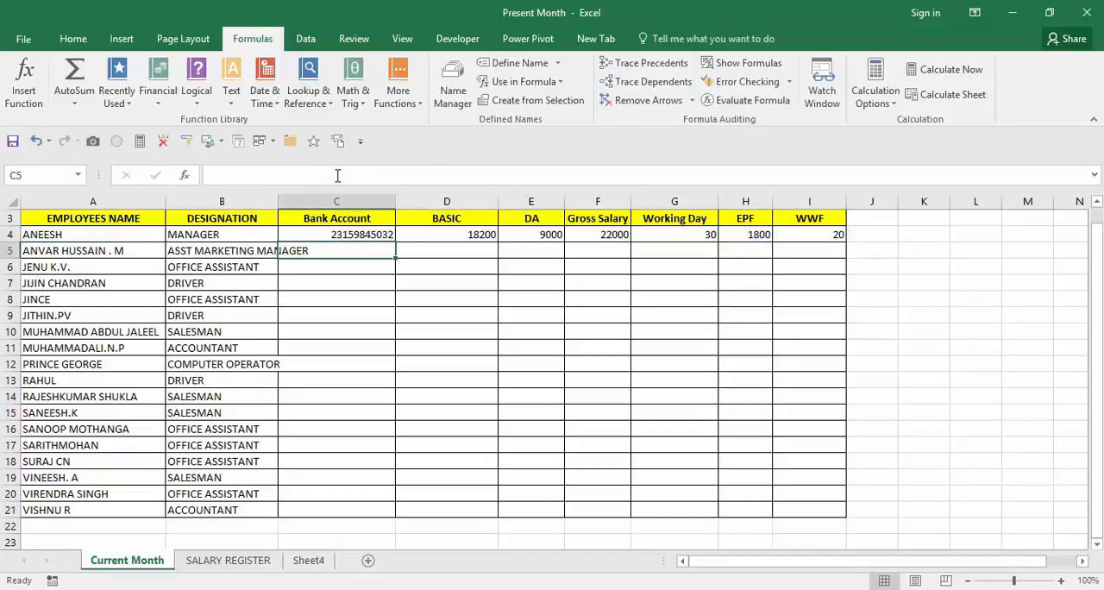
Fill the row 4 formulas from Bank Account to WWF down through row 21, covering C4:I21.
{"action": "key", "text": "Up"}
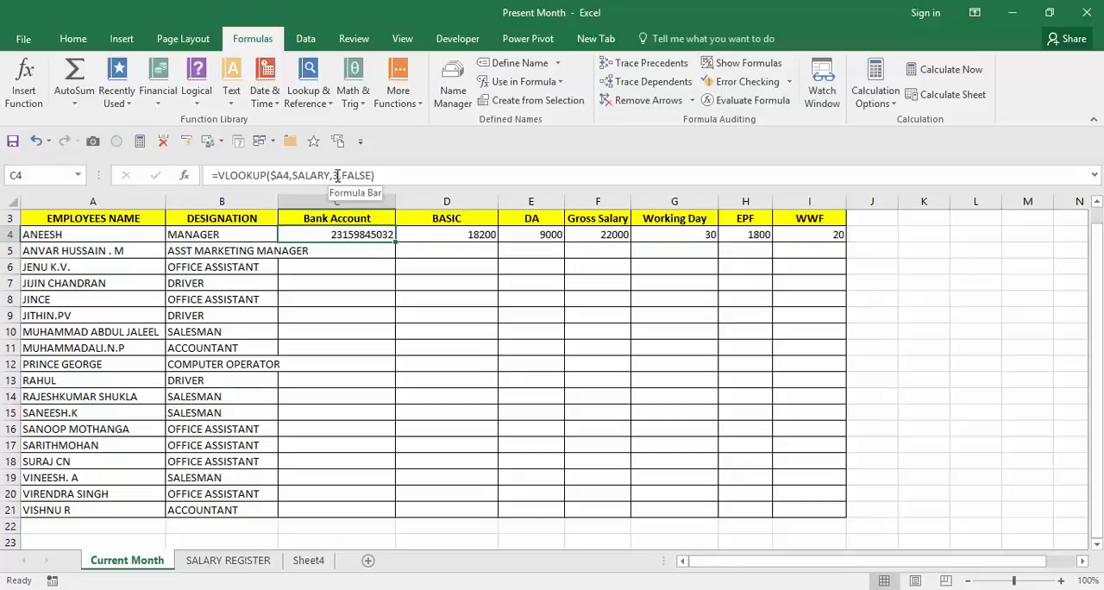
{"action": "key", "text": "shift+Right"}
{"action": "key", "text": "shift+Right"}
{"action": "key", "text": "shift+Right"}
{"action": "key", "text": "shift+Right"}
{"action": "key", "text": "shift+Right"}
{"action": "key", "text": "shift+Right"}
{"action": "key", "text": "shift+Down"}
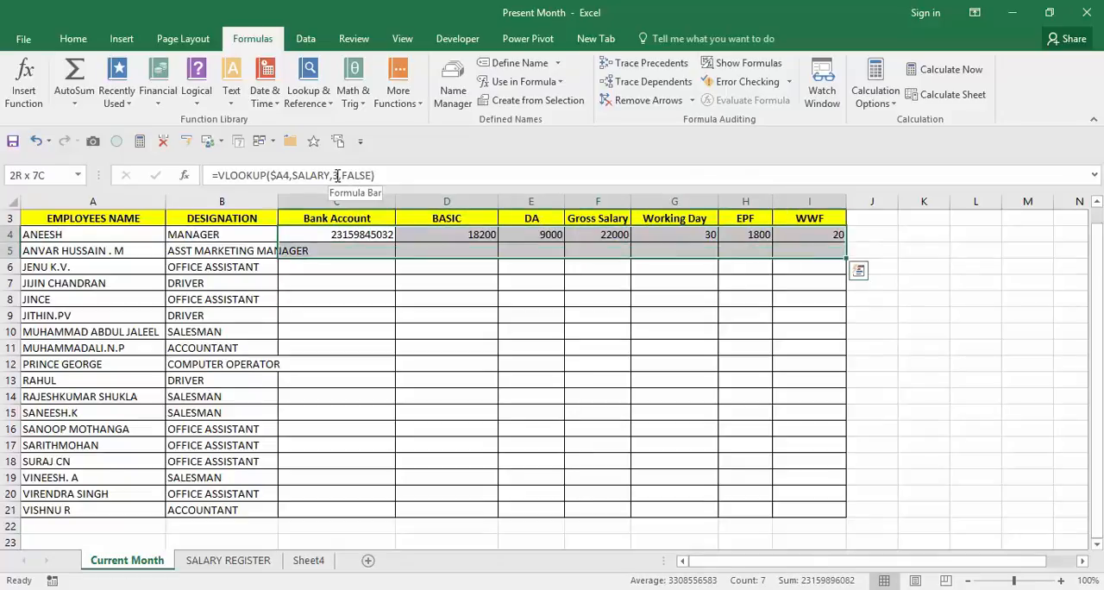
{"action": "key", "text": "shift+Down"}
{"action": "key", "text": "shift+Down"}
{"action": "key", "text": "shift+Down"}
{"action": "key", "text": "shift+Down"}
{"action": "key", "text": "shift+Down"}
{"action": "key", "text": "shift+Down"}
{"action": "key", "text": "shift+Down"}
{"action": "key", "text": "shift+Down"}
{"action": "key", "text": "shift+Down"}
{"action": "key", "text": "shift+Down"}
{"action": "key", "text": "shift+Down"}
{"action": "key", "text": "shift+Down"}
{"action": "key", "text": "shift+Down"}
{"action": "key", "text": "shift+Down"}
{"action": "key", "text": "shift+Down"}
{"action": "key", "text": "shift+Down"}
{"action": "key", "text": "shift+Down"}
{"action": "key", "text": "shift+Up"}
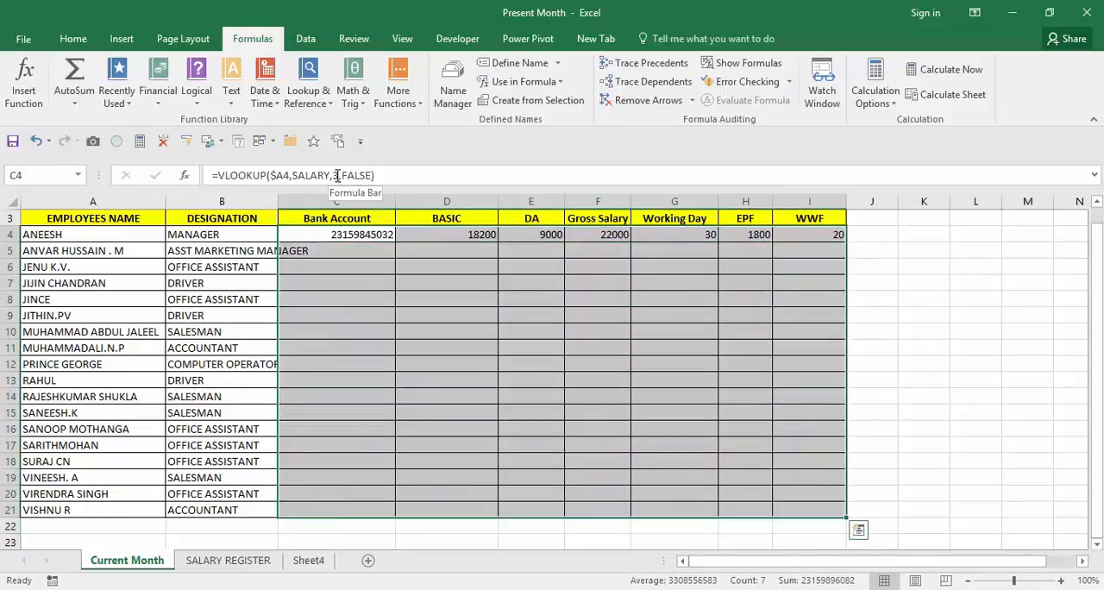
{"action": "key", "text": "ctrl+d"}
{"action": "key", "text": "Down"}
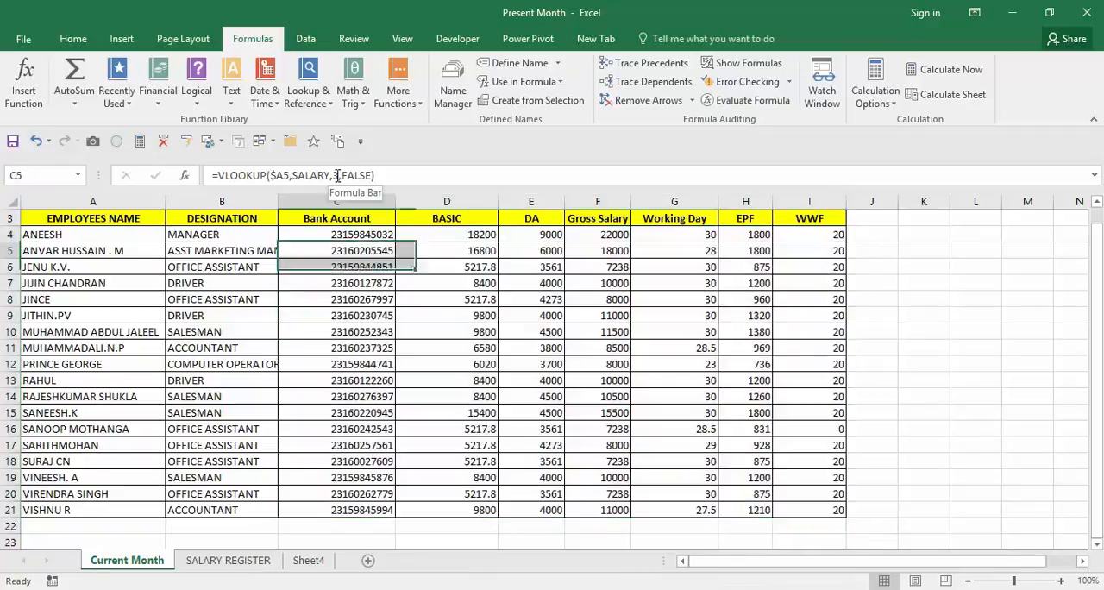
Copy the employee name in A13 of the Current Month sheet to look it up in the register.
{"action": "key", "text": "Down"}
{"action": "key", "text": "Down"}
{"action": "key", "text": "Down"}
{"action": "key", "text": "Down"}
{"action": "key", "text": "Down"}
{"action": "key", "text": "Down"}
{"action": "key", "text": "Down"}
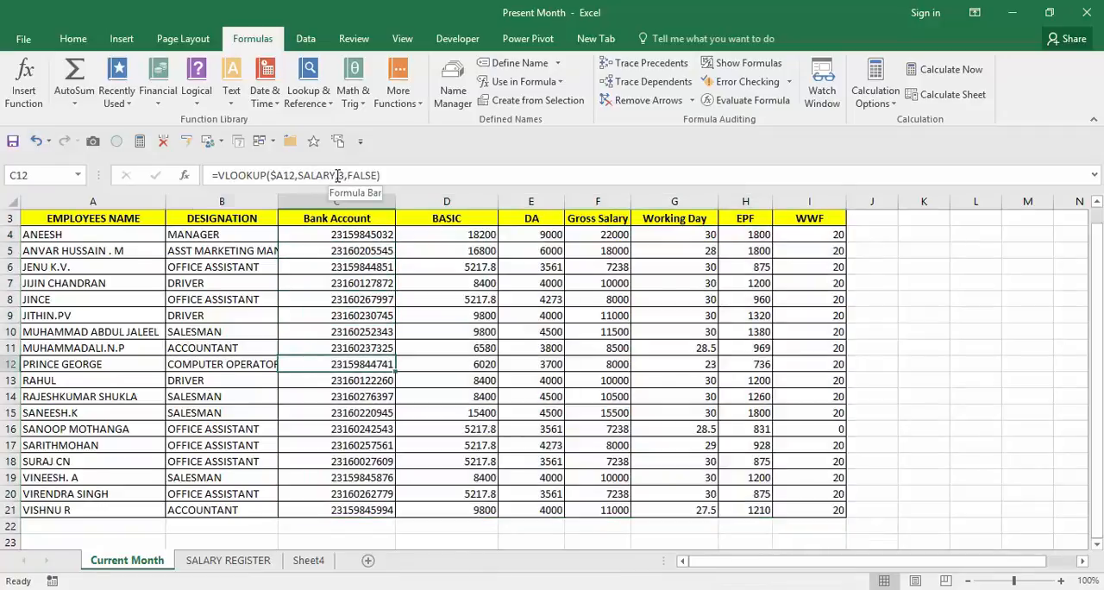
{"action": "key", "text": "Left"}
{"action": "key", "text": "Left"}
{"action": "key", "text": "Down"}
{"action": "key", "text": "ctrl+c"}
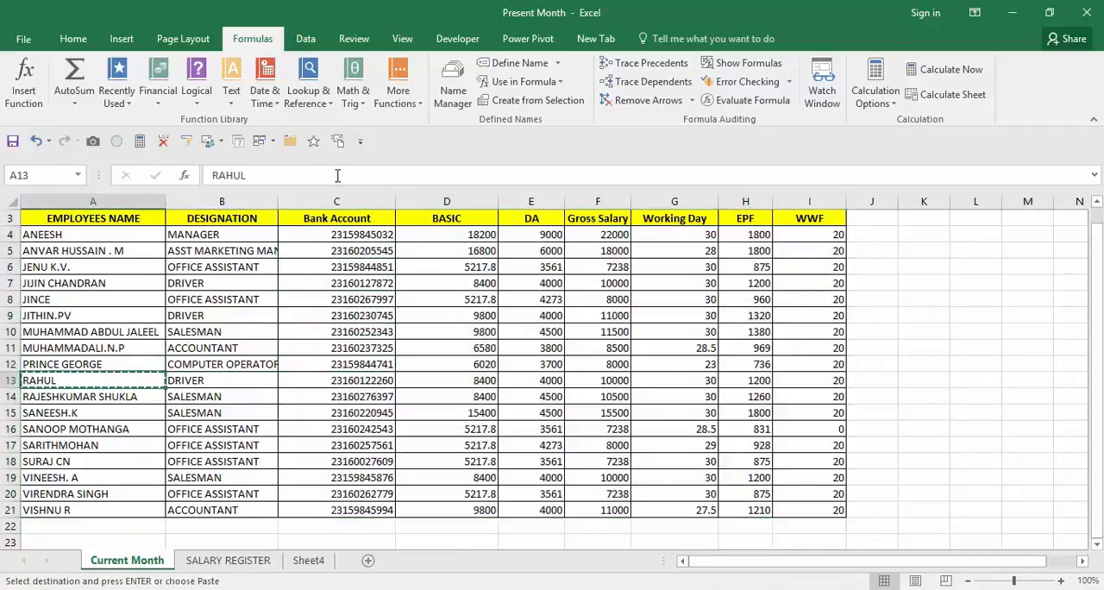
Search the SALARY REGISTER sheet for the copied employee name using Find.
{"action": "left_click", "coordinate": [227, 561]}
{"action": "key", "text": "ctrl+q"}
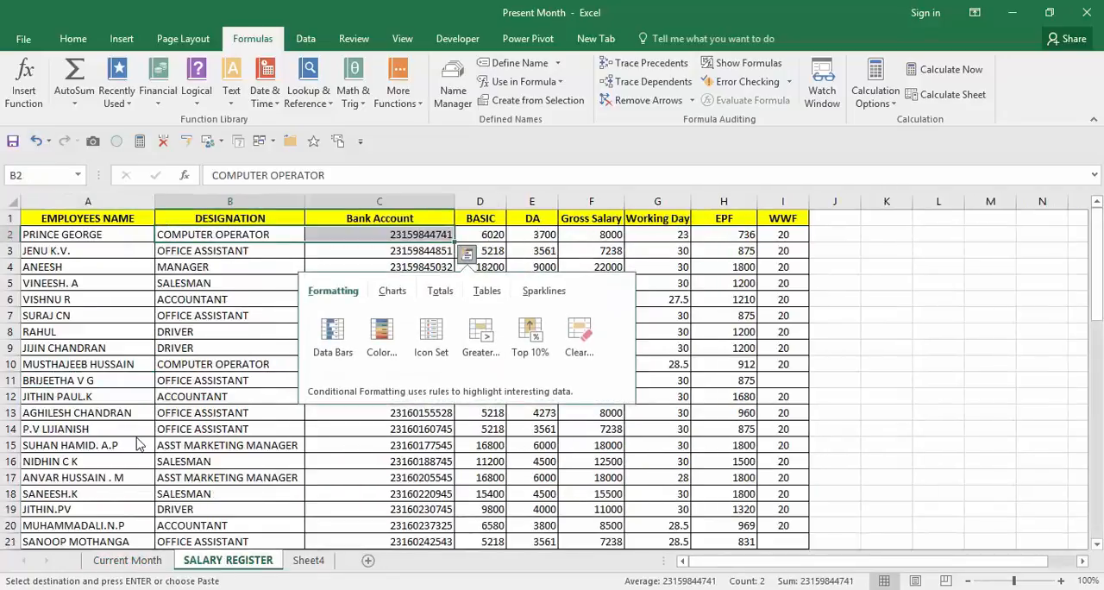
{"action": "left_click", "coordinate": [137, 444]}
{"action": "key", "text": "ctrl+f"}
{"action": "key", "text": "ctrl+v"}
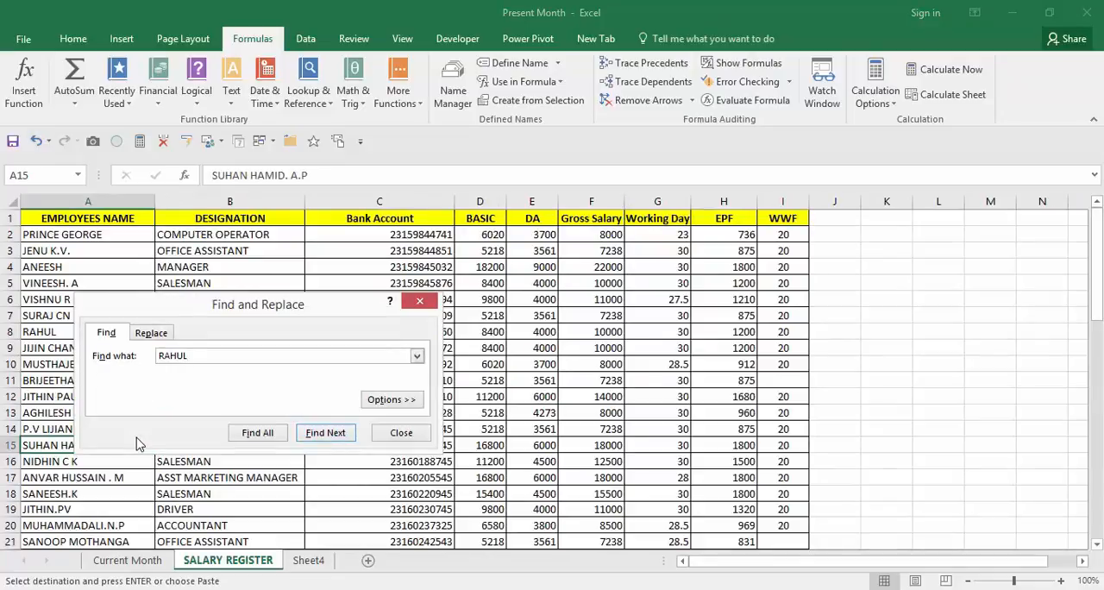
{"action": "key", "text": "Return"}
{"action": "key", "text": "Escape"}
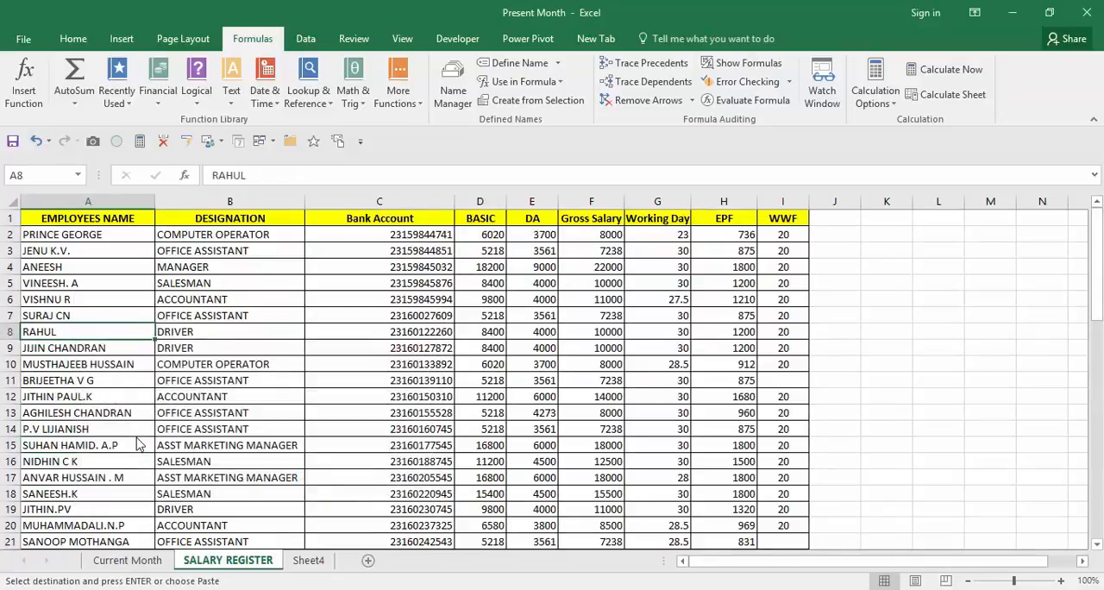
Check the found employee's designation, bank account and BASIC in the register row, and return to the Current Month sheet with the copy selection cleared.
{"action": "key", "text": "Right"}
{"action": "key", "text": "Right"}
{"action": "key", "text": "Right"}
{"action": "key", "text": "alt+Tab"}
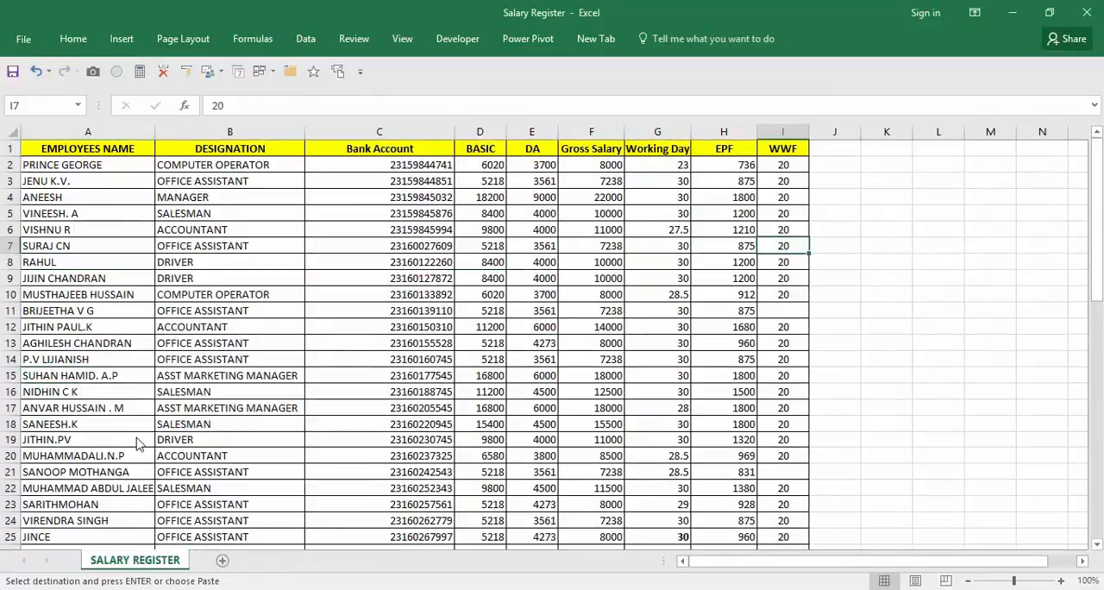
{"action": "key", "text": "alt+Tab"}
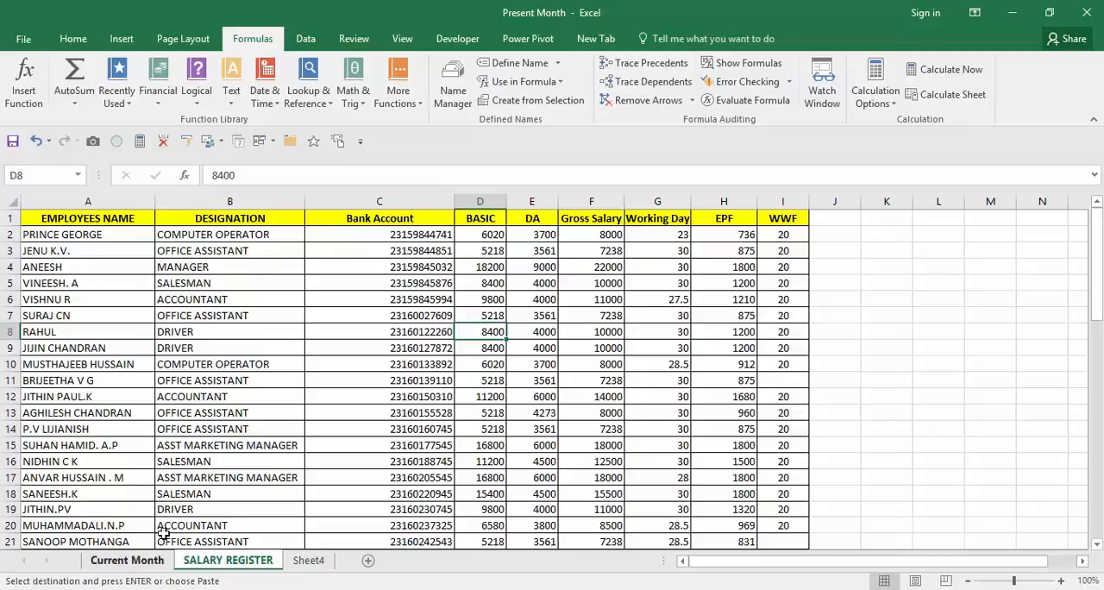
{"action": "left_click", "coordinate": [148, 562]}
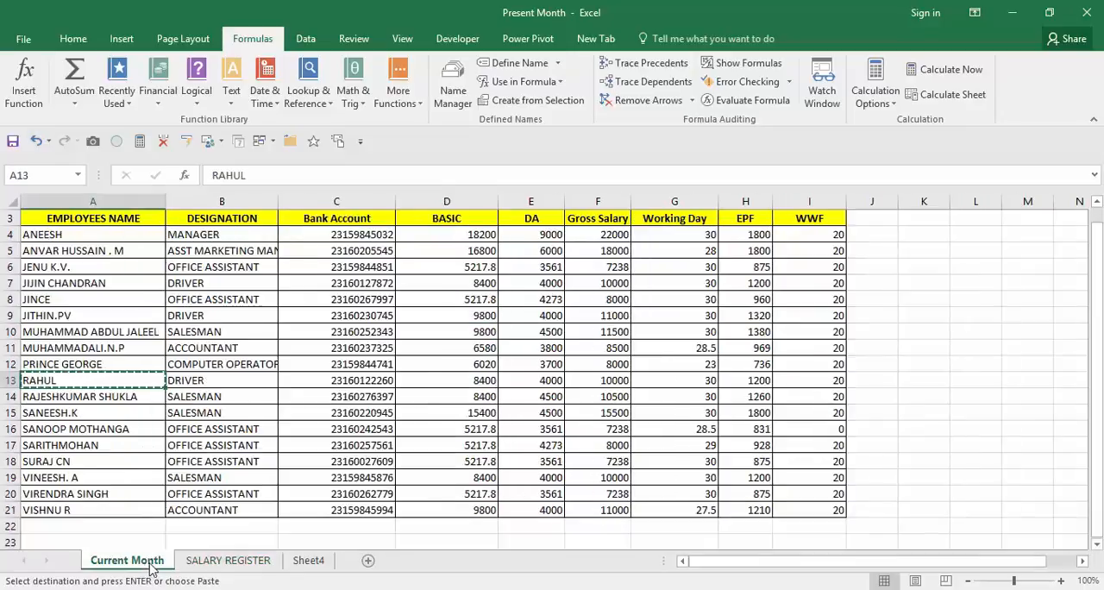
{"action": "key", "text": "Escape"}
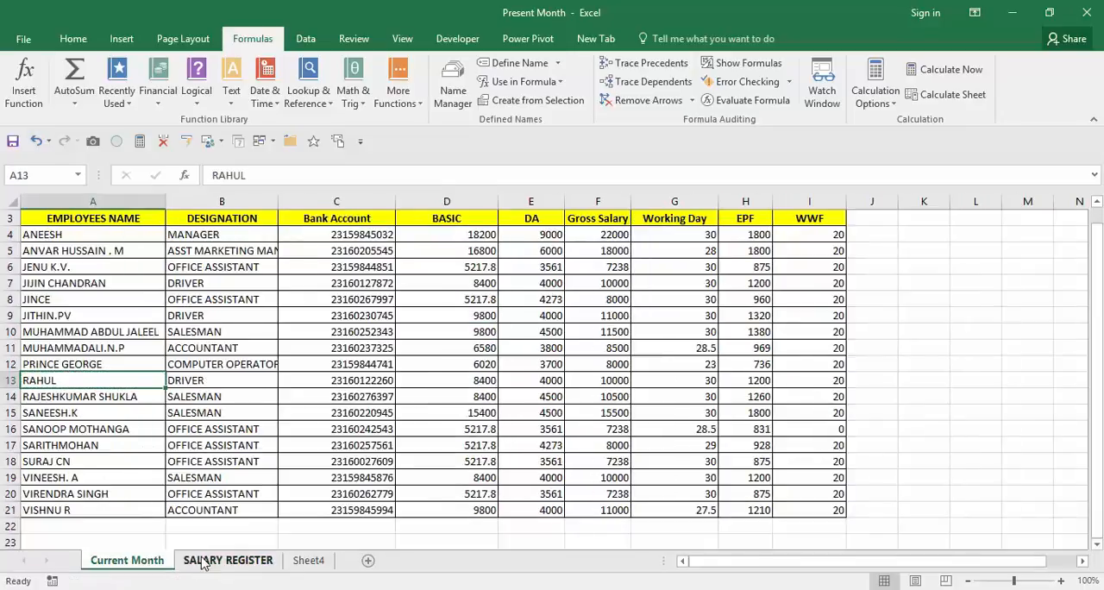
{"action": "left_click", "coordinate": [336, 442]}
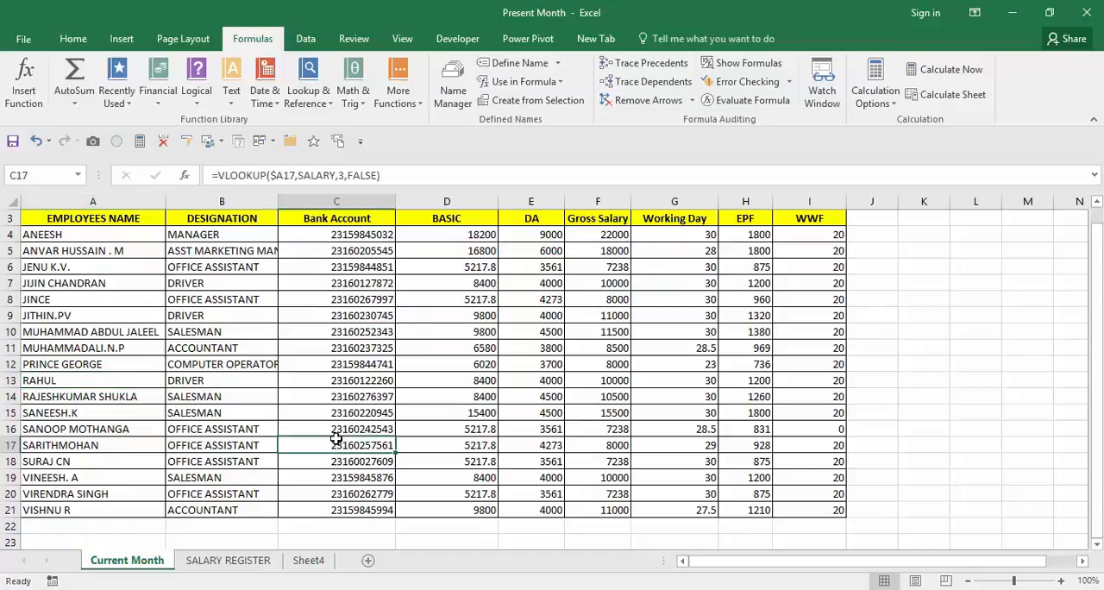
{"action": "key", "text": "Down"}
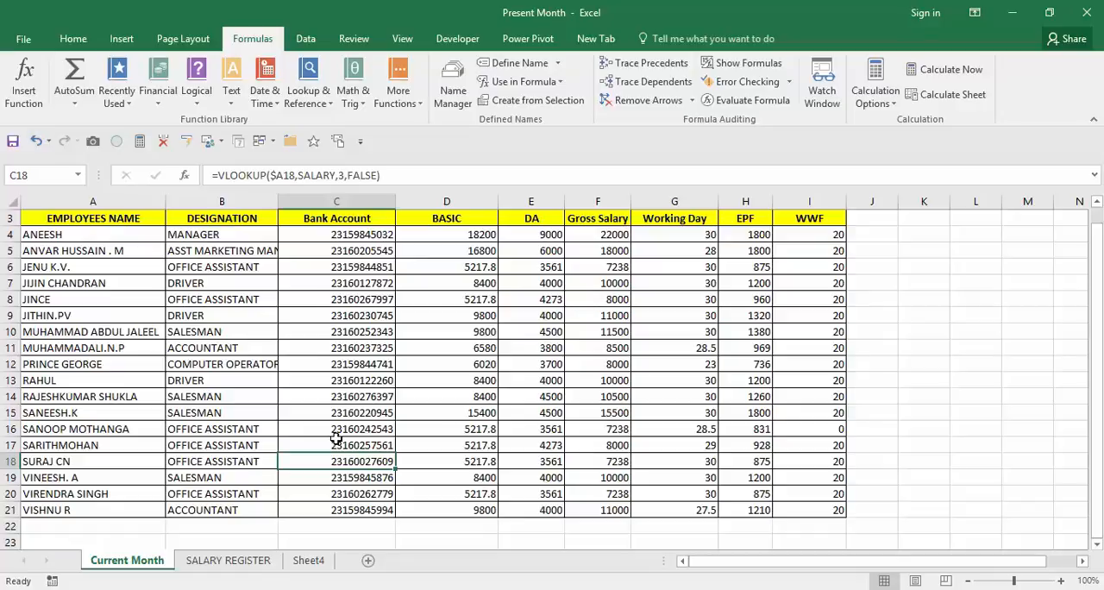
{"action": "key", "text": "Up"}
{"action": "key", "text": "Up"}
{"action": "key", "text": "Up"}
{"action": "key", "text": "Up"}
{"action": "key", "text": "Up"}
{"action": "key", "text": "Up"}
{"action": "key", "text": "Up"}
{"action": "key", "text": "Up"}
{"action": "key", "text": "Up"}
{"action": "key", "text": "Up"}
{"action": "key", "text": "Up"}
{"action": "key", "text": "Up"}
{"action": "key", "text": "Up"}
{"action": "key", "text": "Up"}
{"action": "key", "text": "Up"}
{"action": "key", "text": "Up"}
{"action": "key", "text": "Up"}
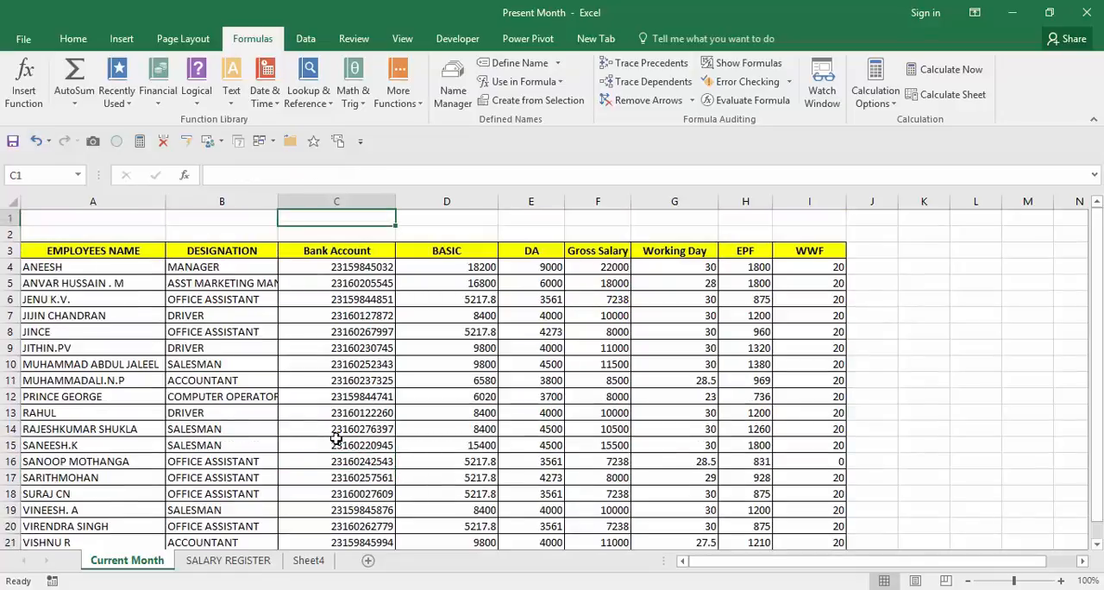